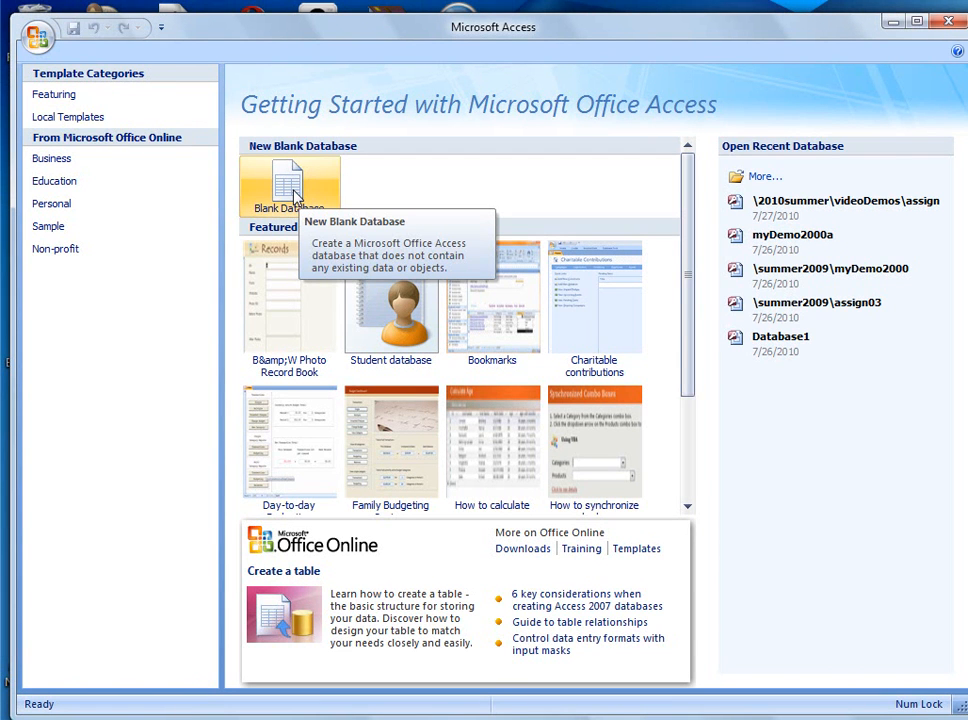
Create a blank database named assign03 in the 2010summer\videoDemos folder and close its default empty table.
click(292, 192)
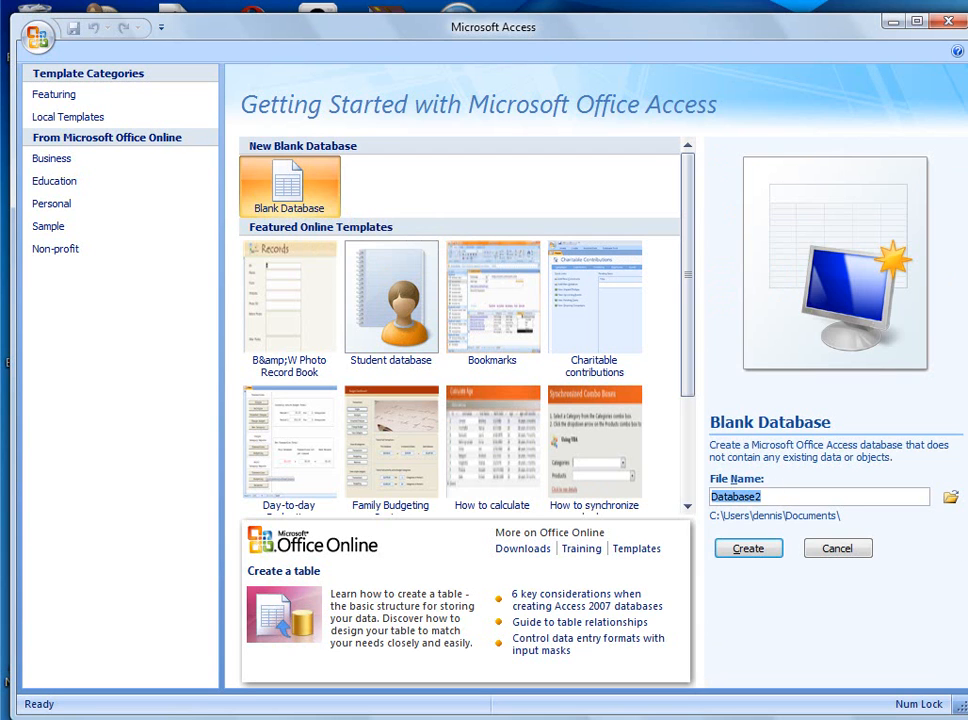
text(assign03)
click(951, 497)
drag(347, 28, 442, 168)
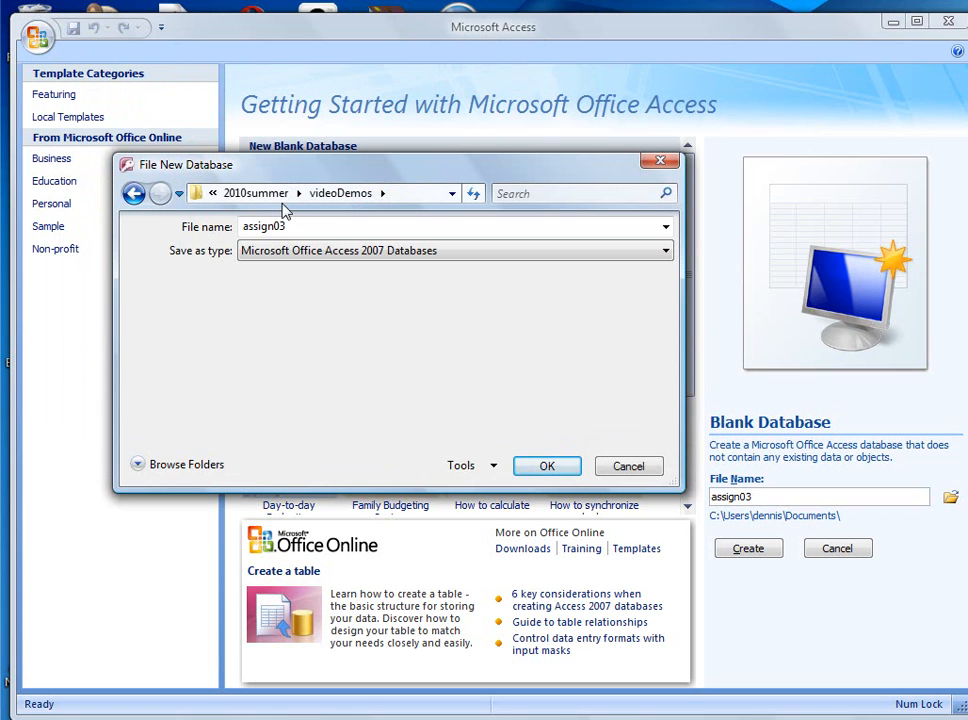
click(547, 467)
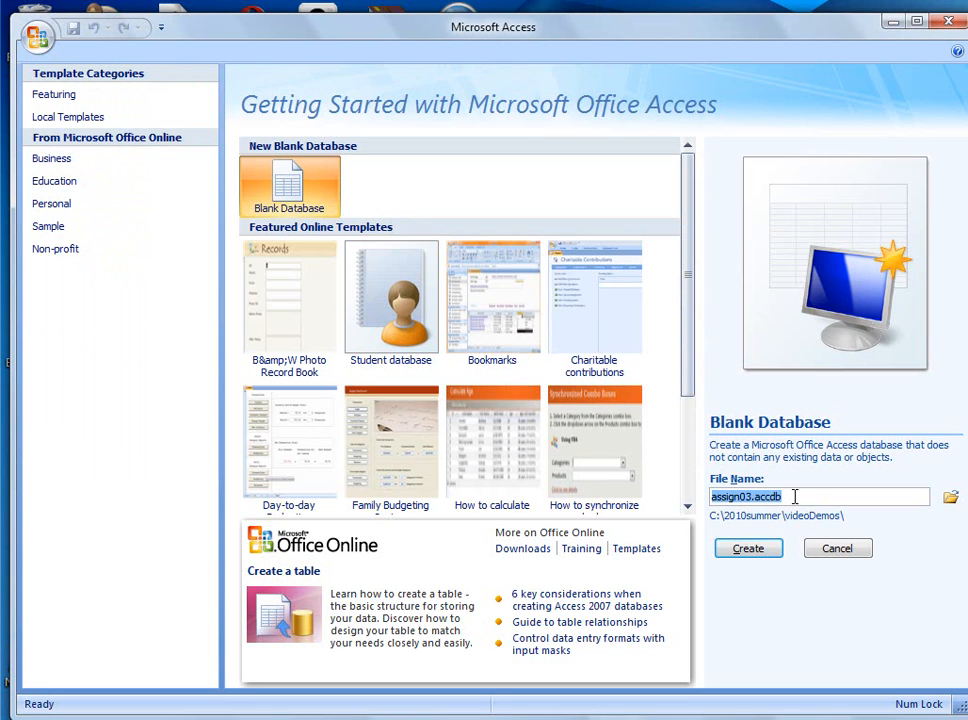
click(747, 547)
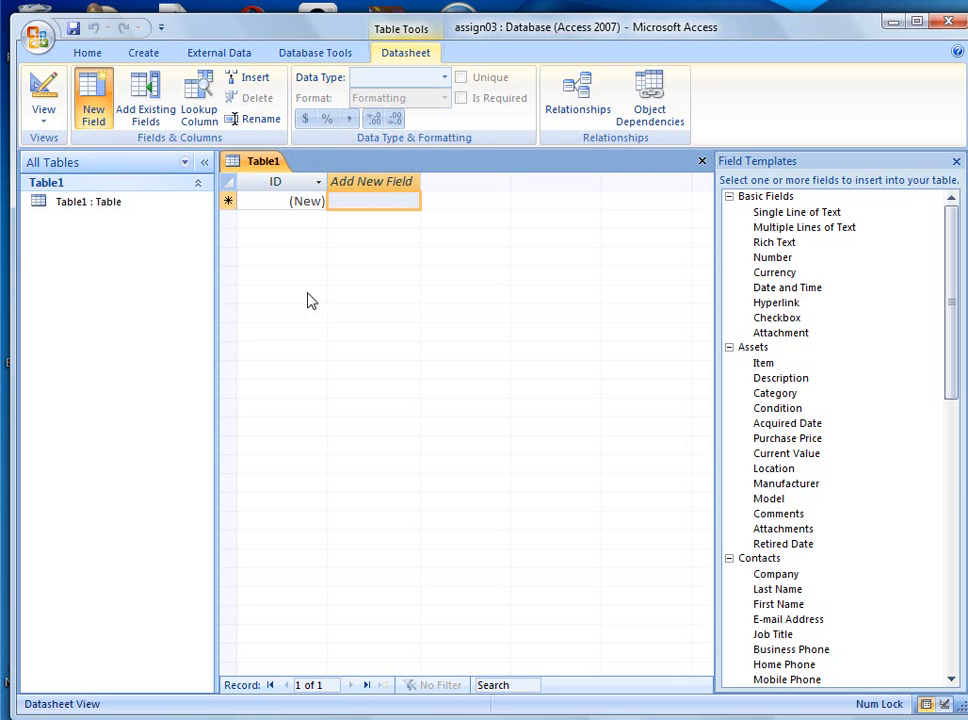
click(232, 166)
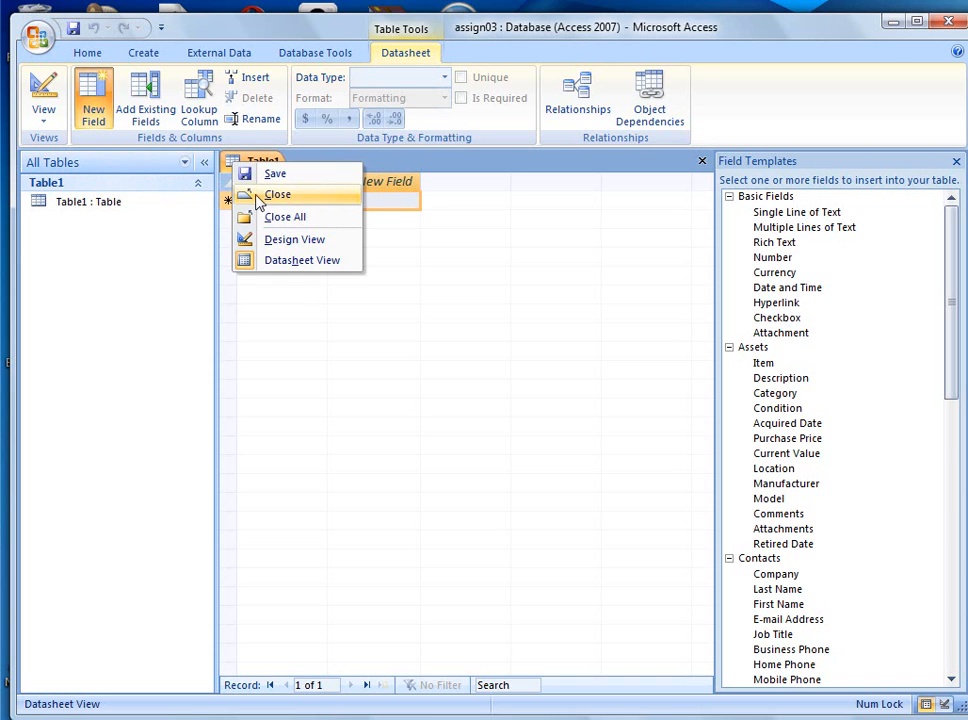
click(258, 195)
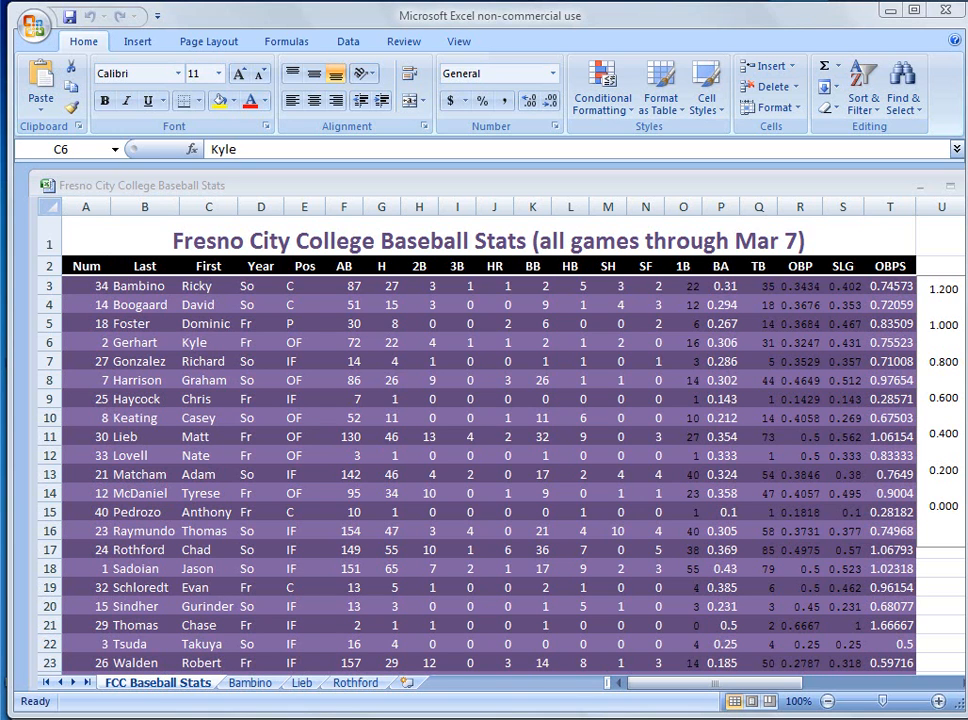
Switch to the Fresno City College Baseball Stats workbook in Excel and insert a new worksheet before FCC Baseball Stats.
click(145, 688)
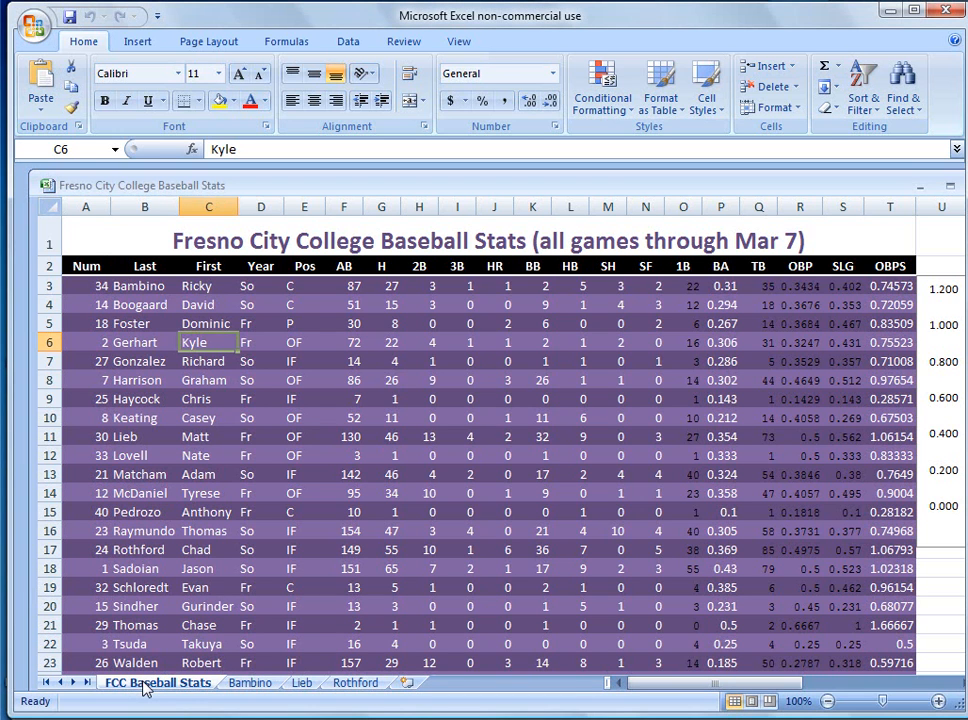
right_click(145, 688)
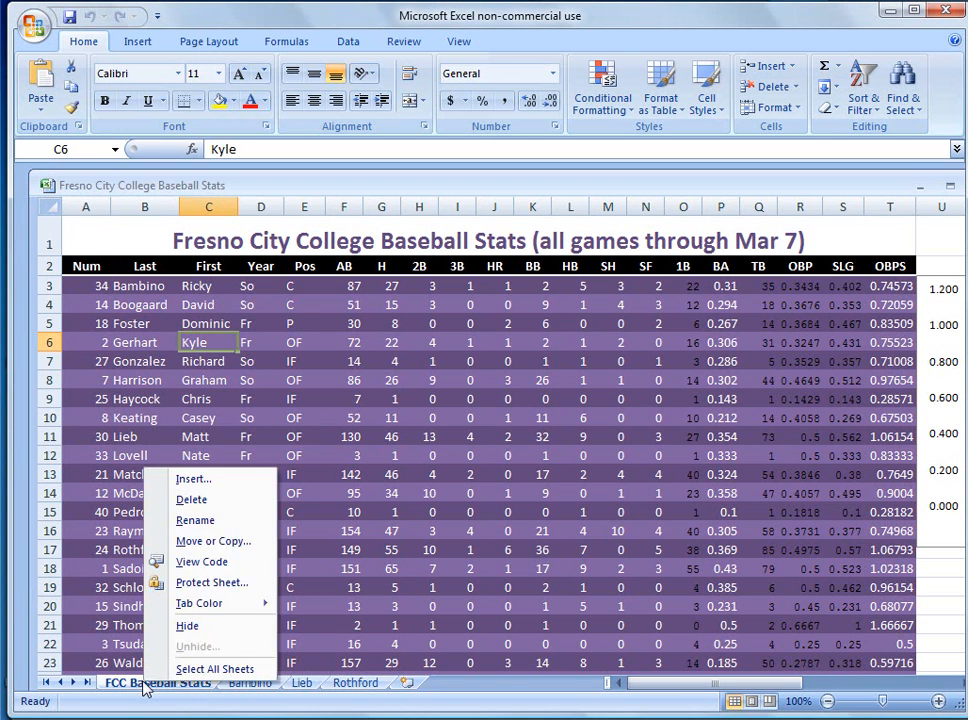
click(211, 484)
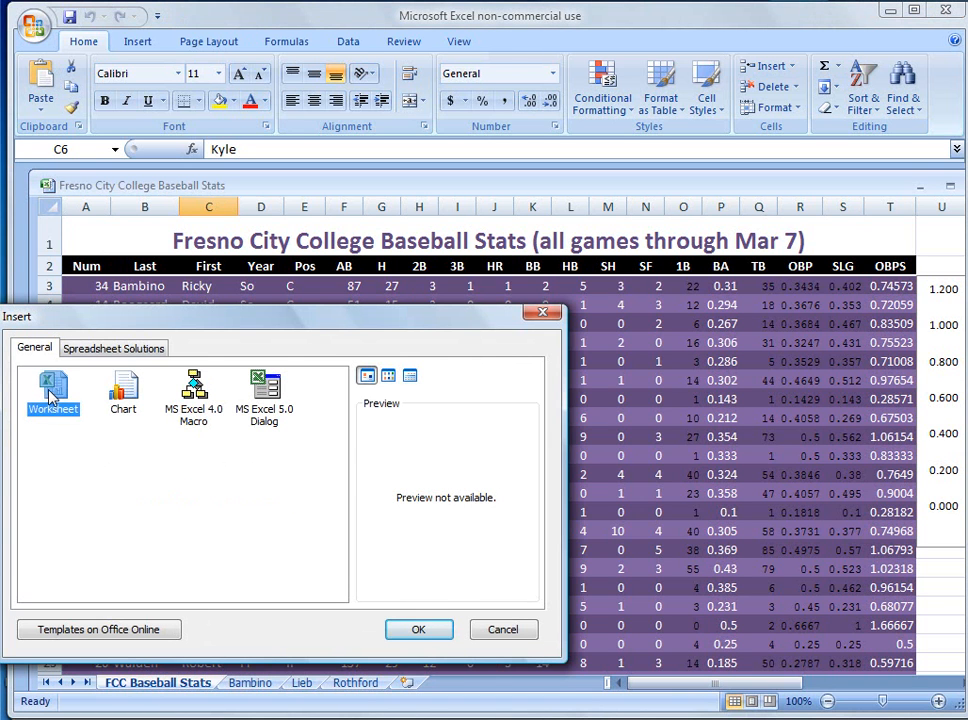
click(426, 629)
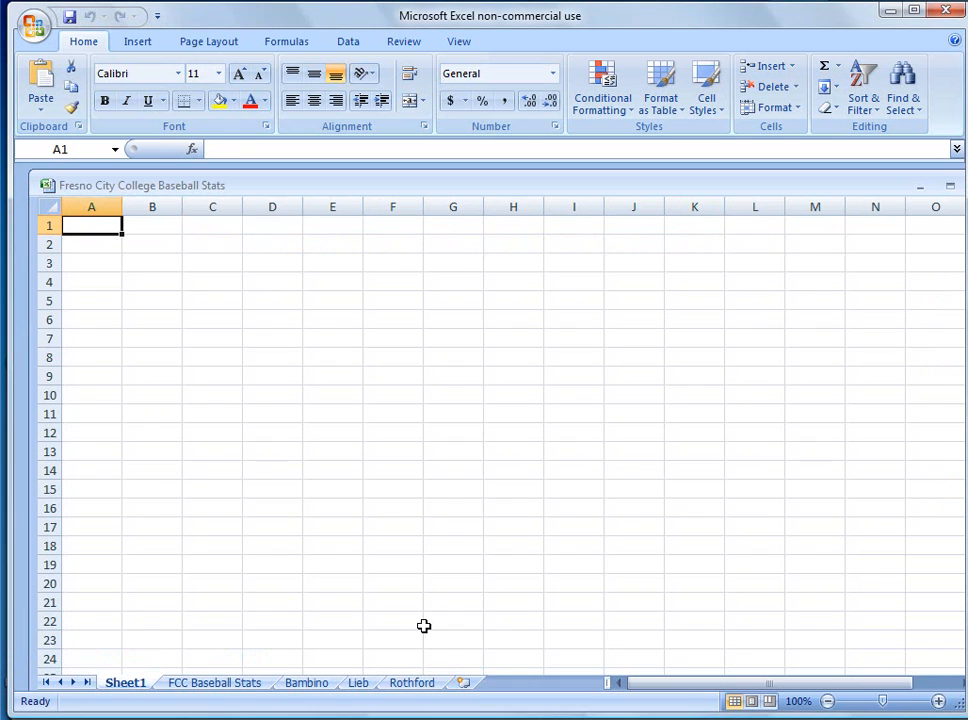
Rename the new blank worksheet as "orig data".
right_click(124, 683)
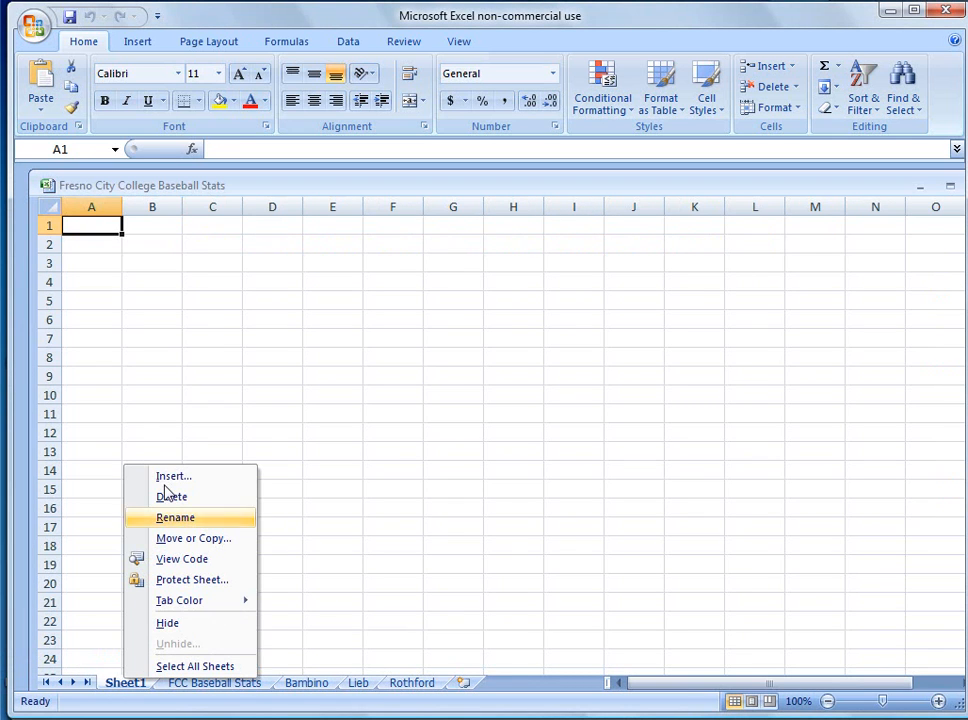
click(166, 517)
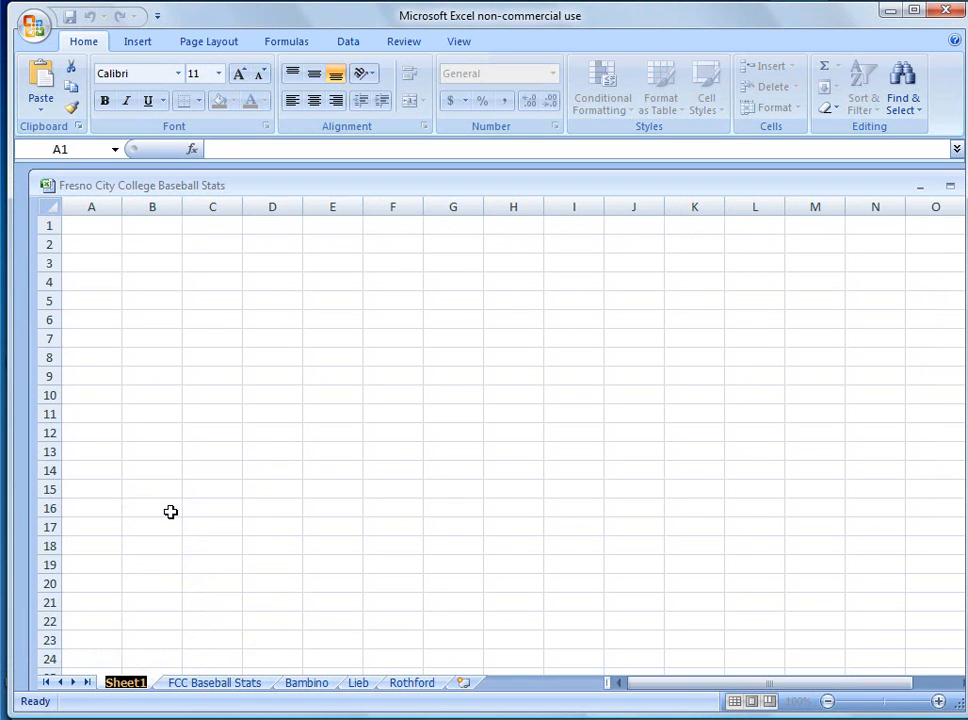
text(orig)
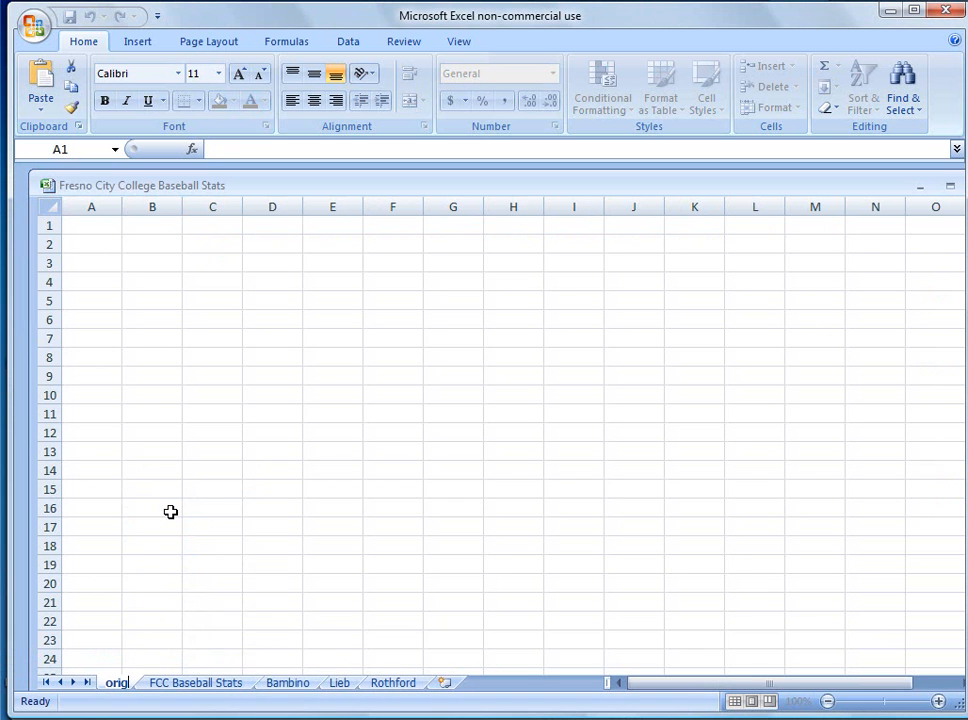
text( data)
key(Return)
Copy the headers and player rows A2:T24 from the FCC Baseball Stats sheet into orig data starting at A1.
click(226, 684)
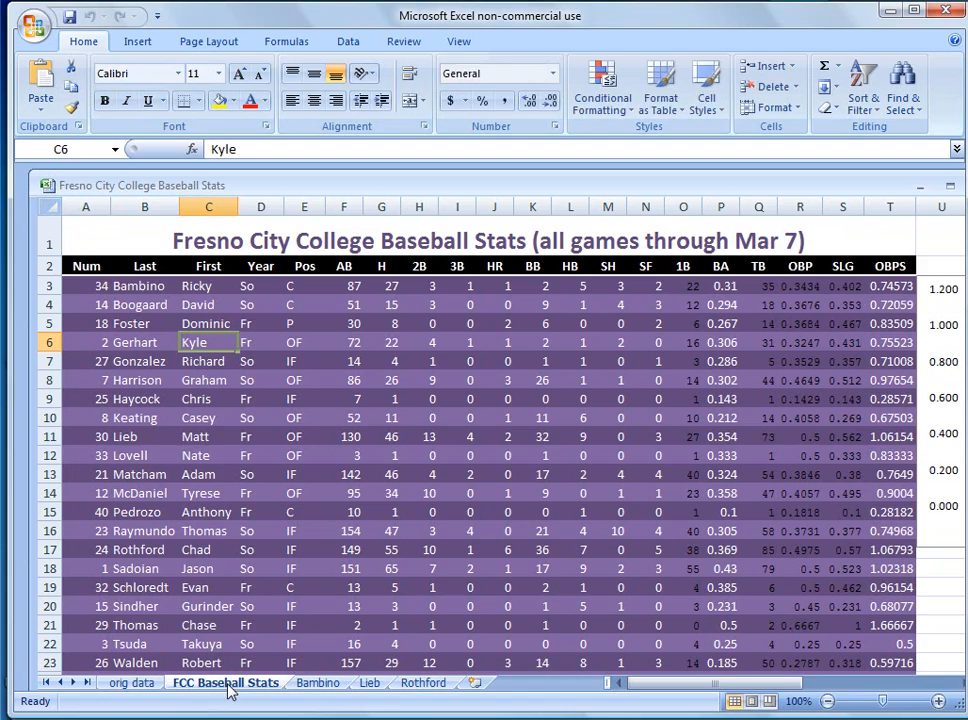
drag(78, 262, 891, 623)
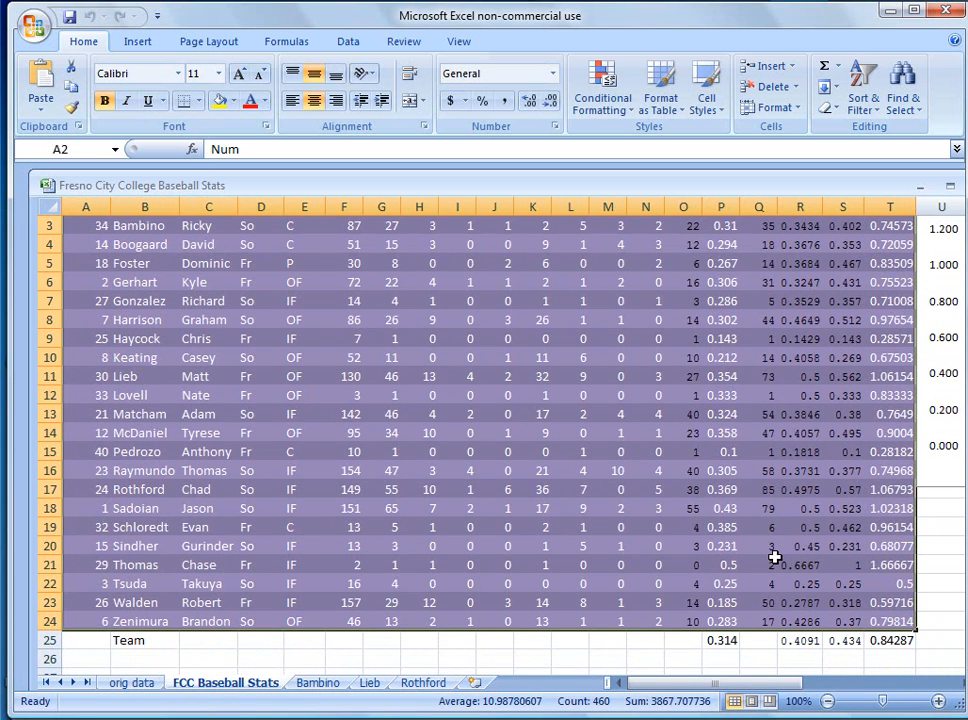
key(ctrl+c)
click(133, 683)
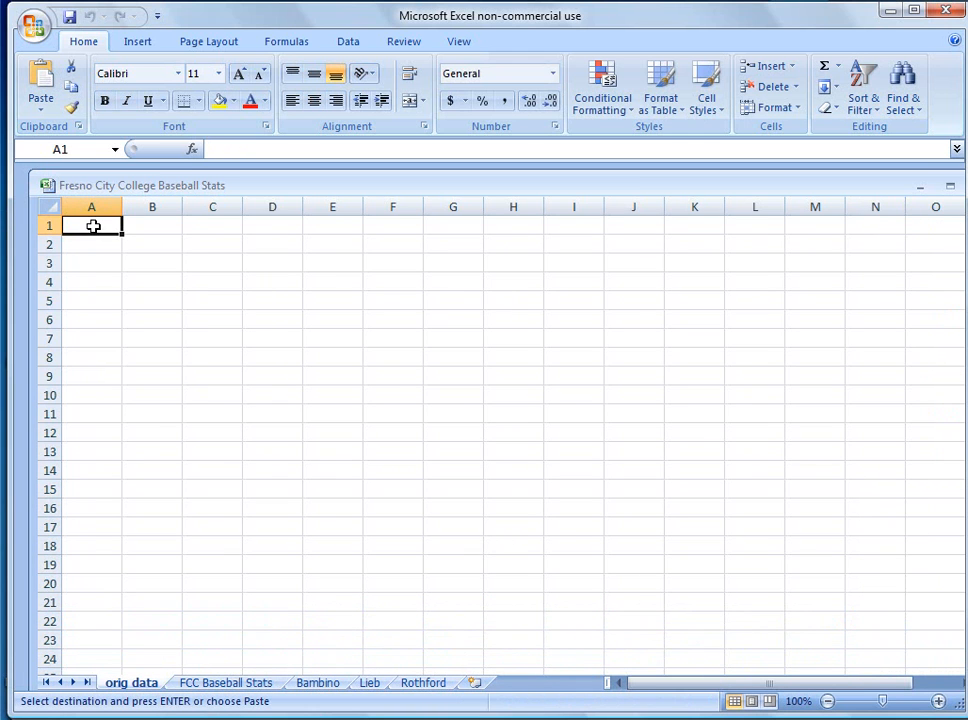
key(ctrl+v)
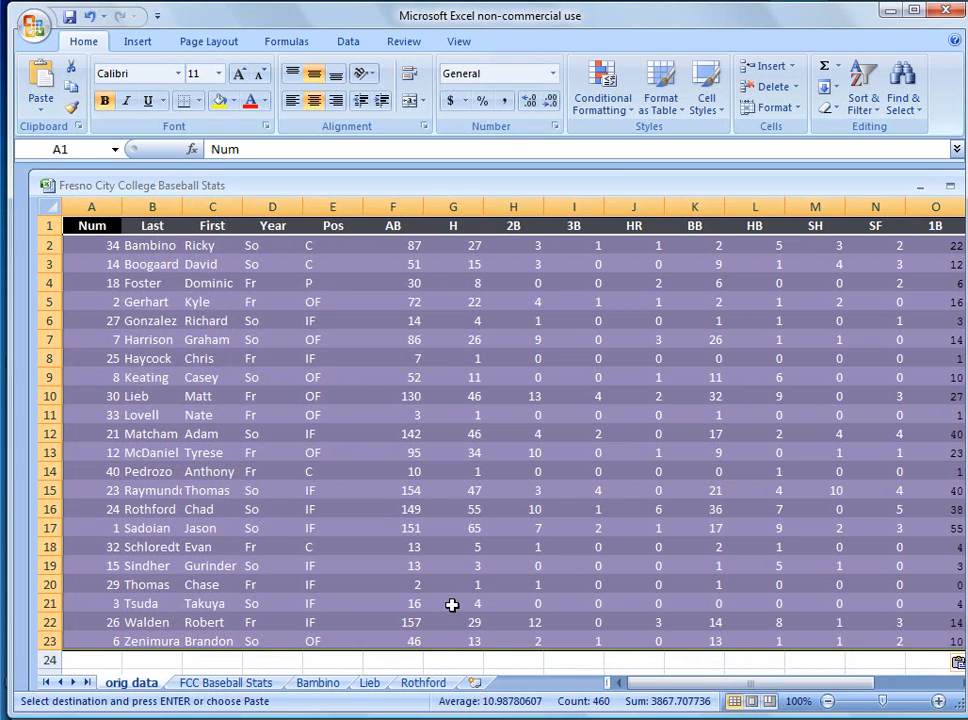
Format the BA column on the orig data sheet as Number with 3 decimal places.
drag(674, 687, 788, 703)
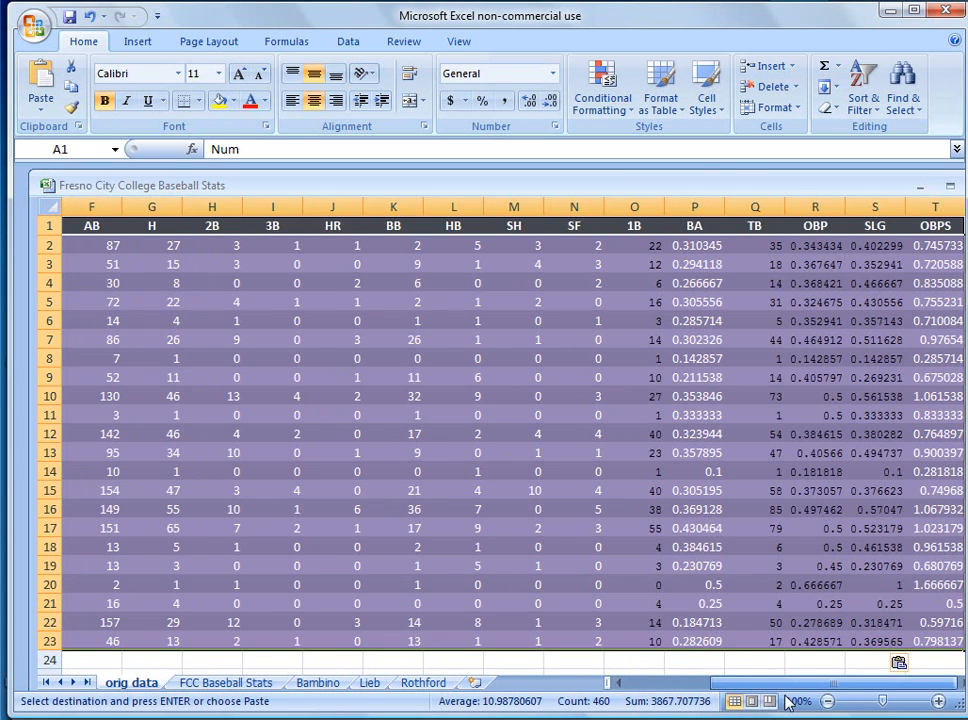
click(693, 206)
right_click(693, 206)
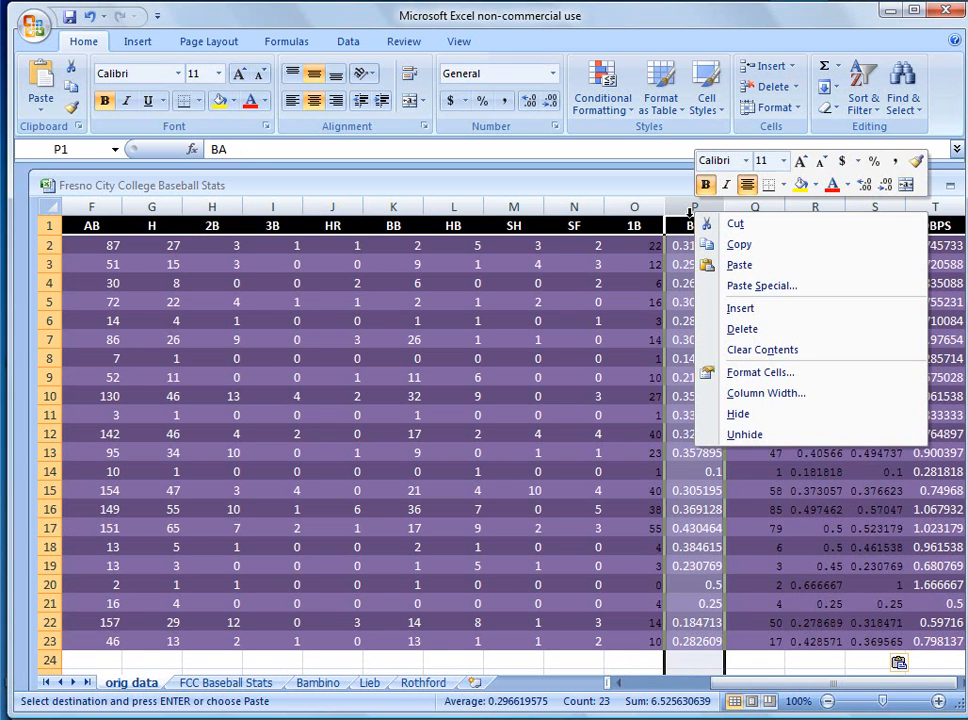
click(752, 376)
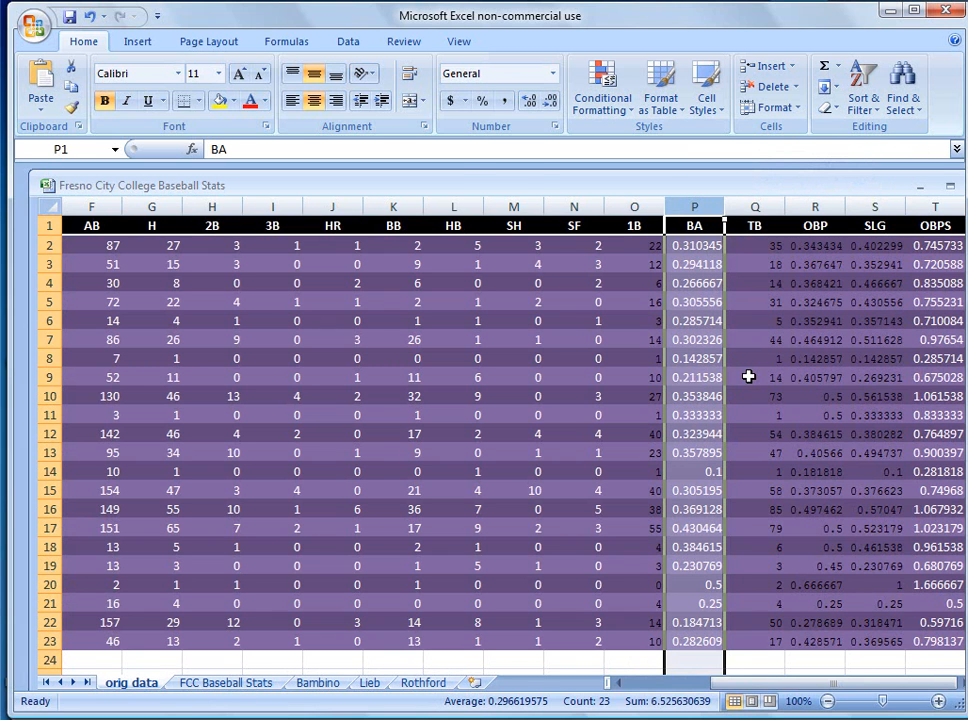
key(ctrl+1)
click(538, 244)
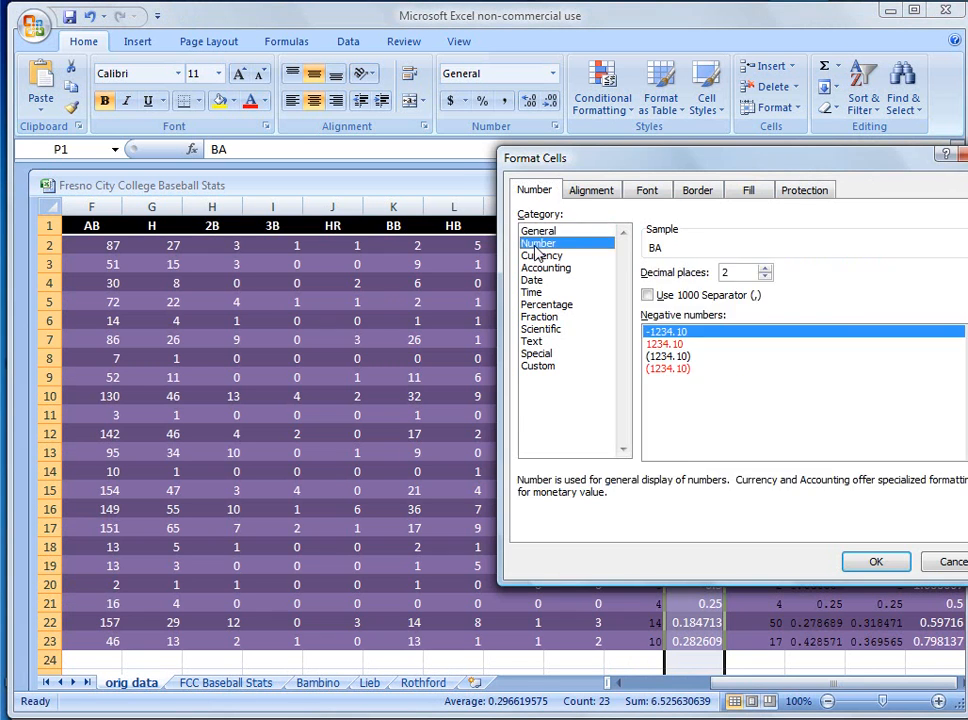
click(765, 268)
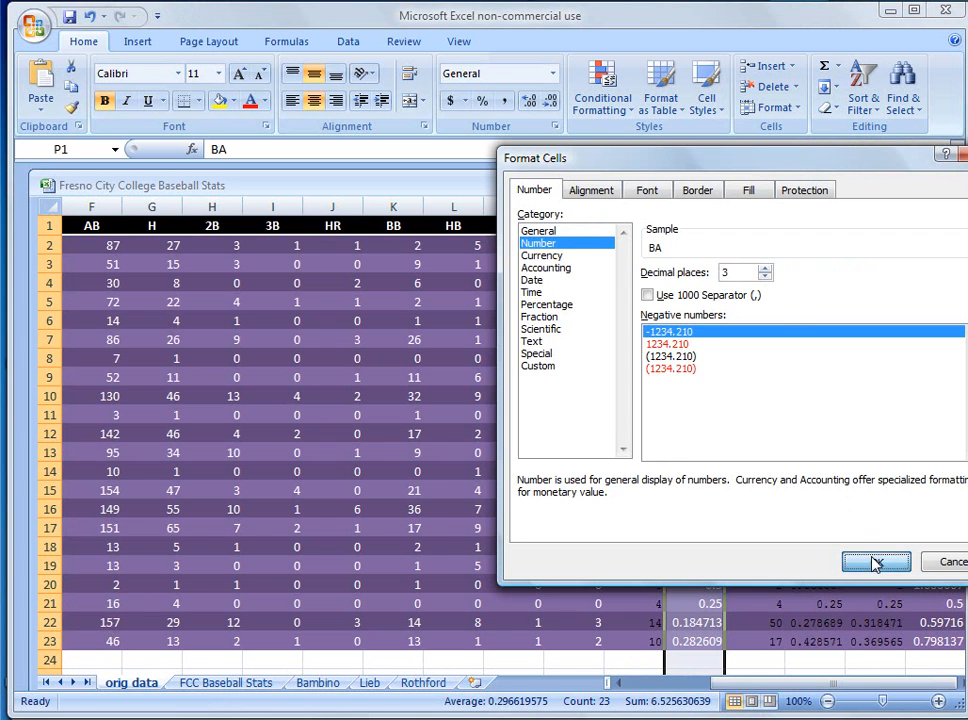
click(876, 566)
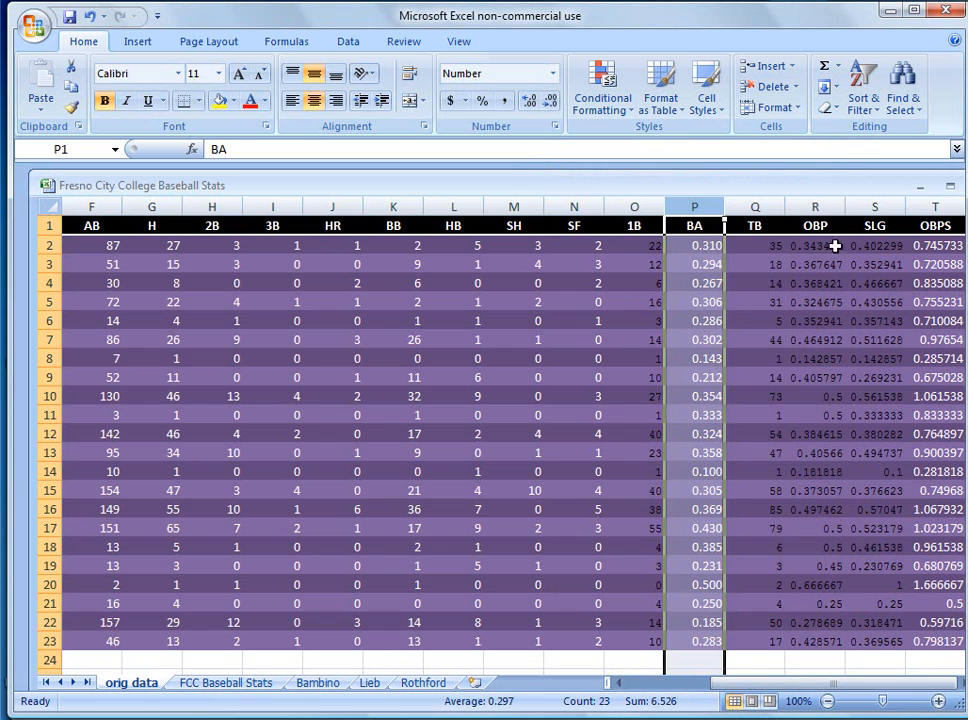
Apply the Number format with 3 decimal places to the OBP column.
drag(824, 224, 918, 226)
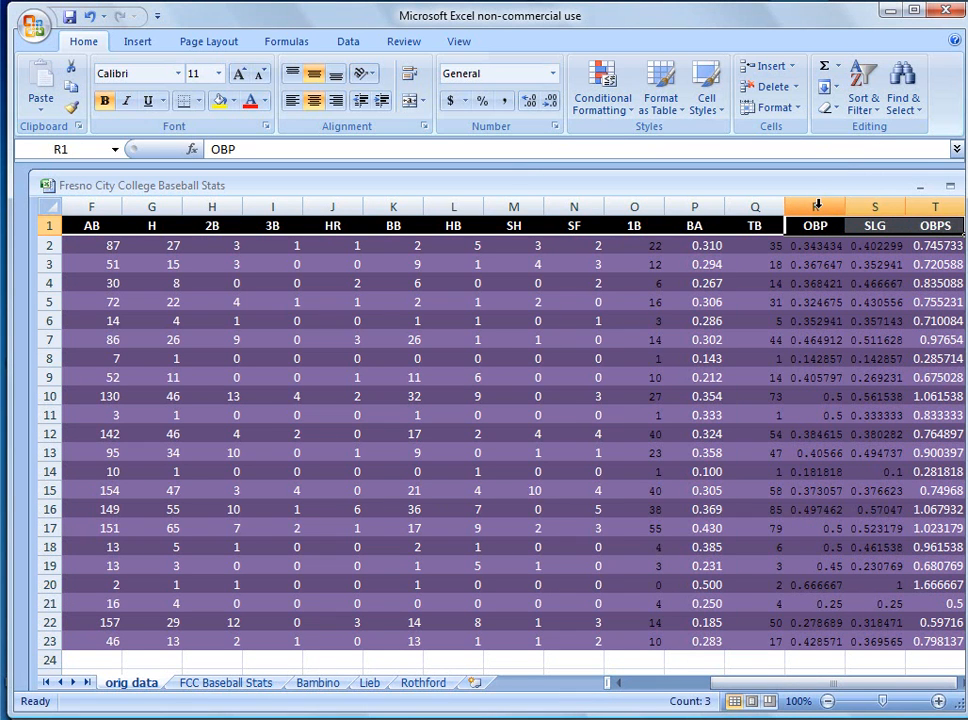
right_click(817, 205)
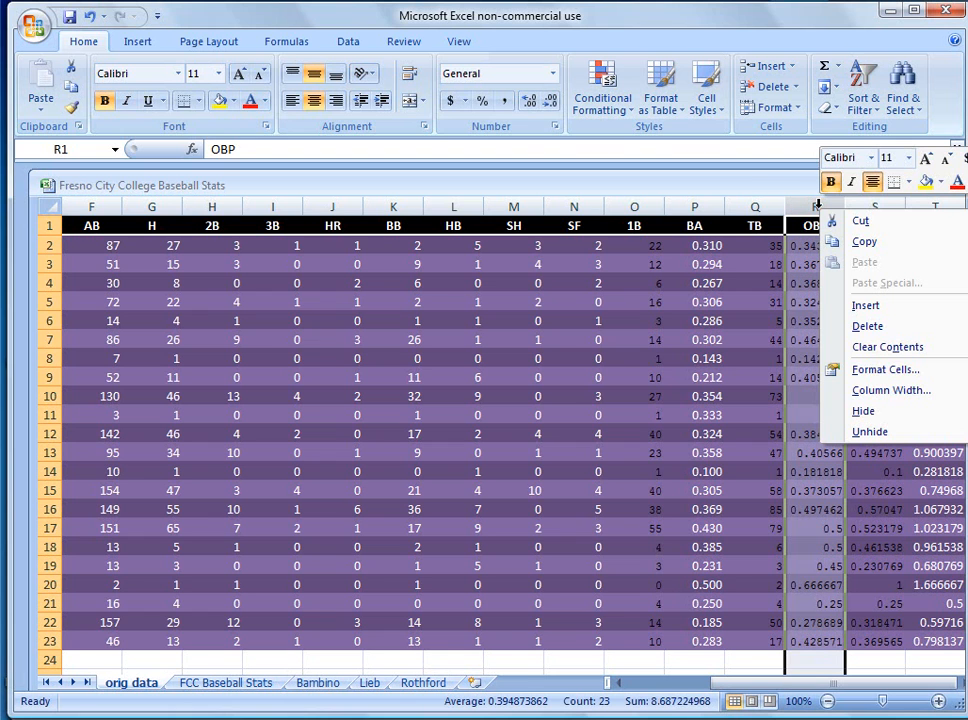
click(866, 371)
click(660, 240)
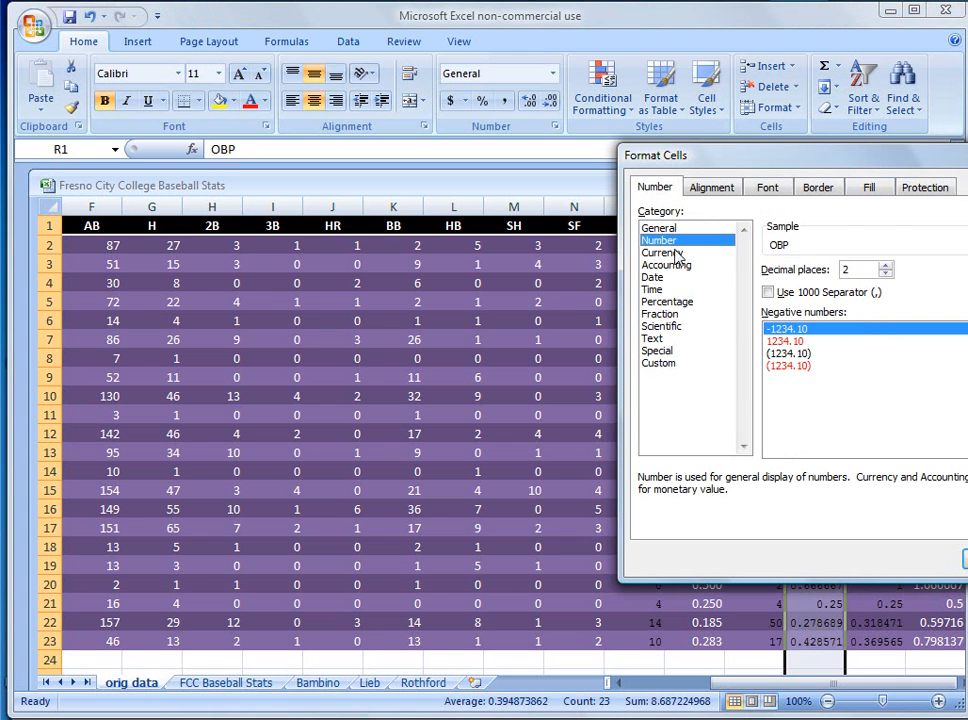
click(886, 266)
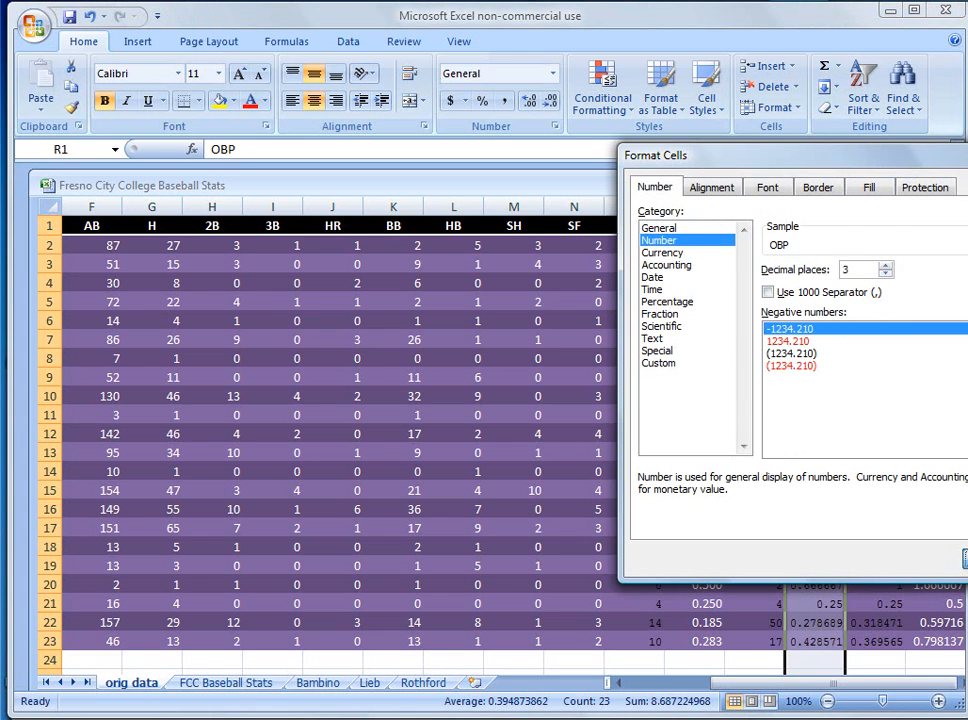
key(Return)
Format the SLG and OBPS columns as Number with 3 decimal places and save the workbook.
drag(872, 206, 935, 206)
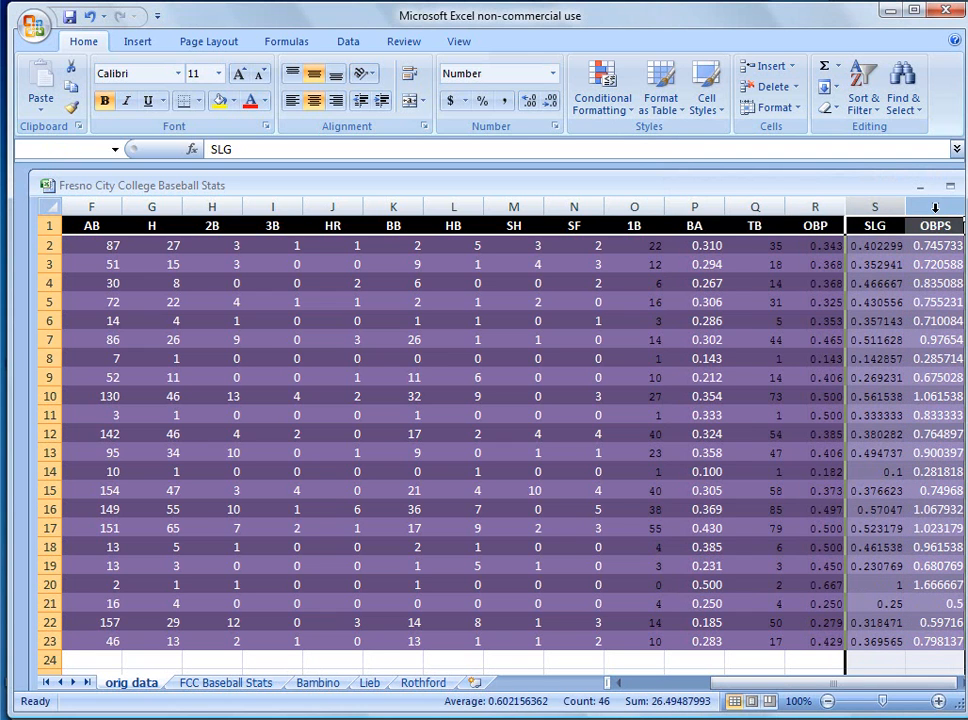
right_click(875, 206)
click(930, 370)
click(728, 243)
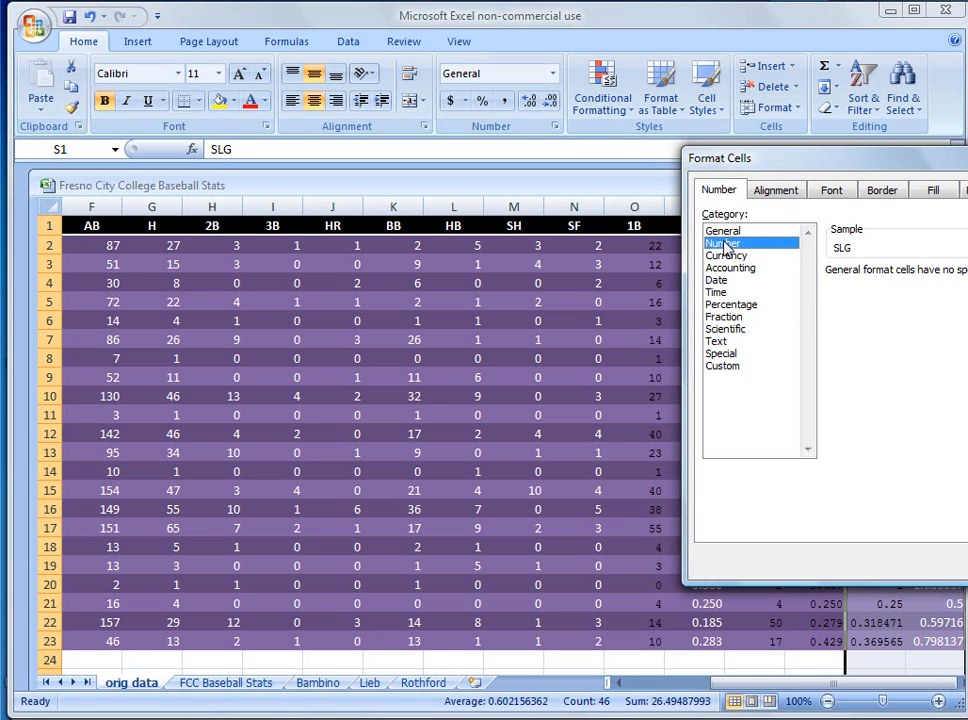
click(950, 269)
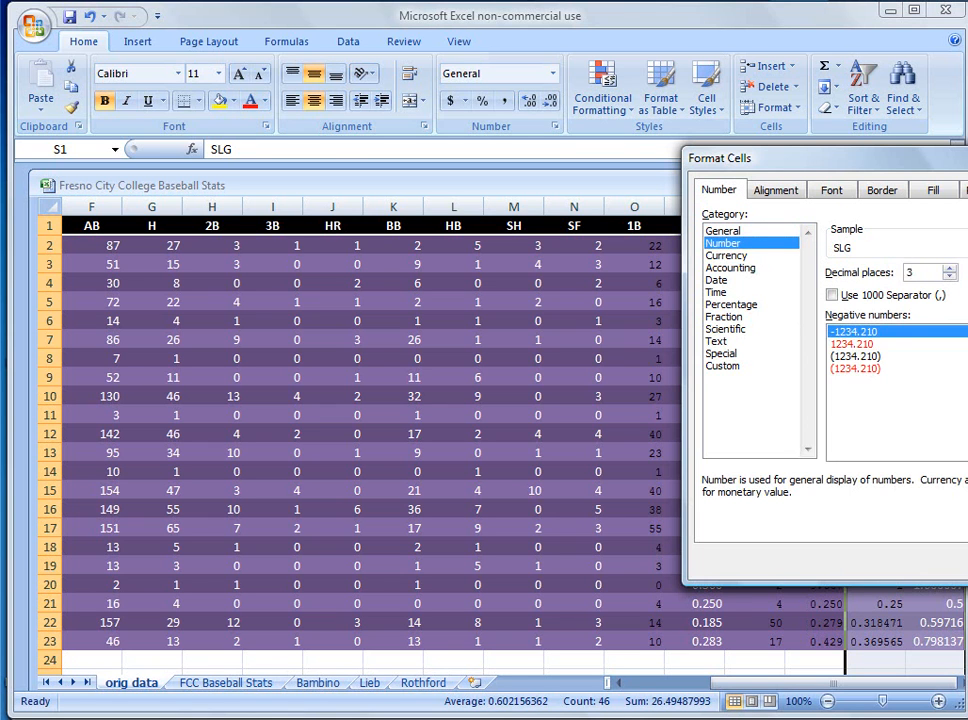
key(Return)
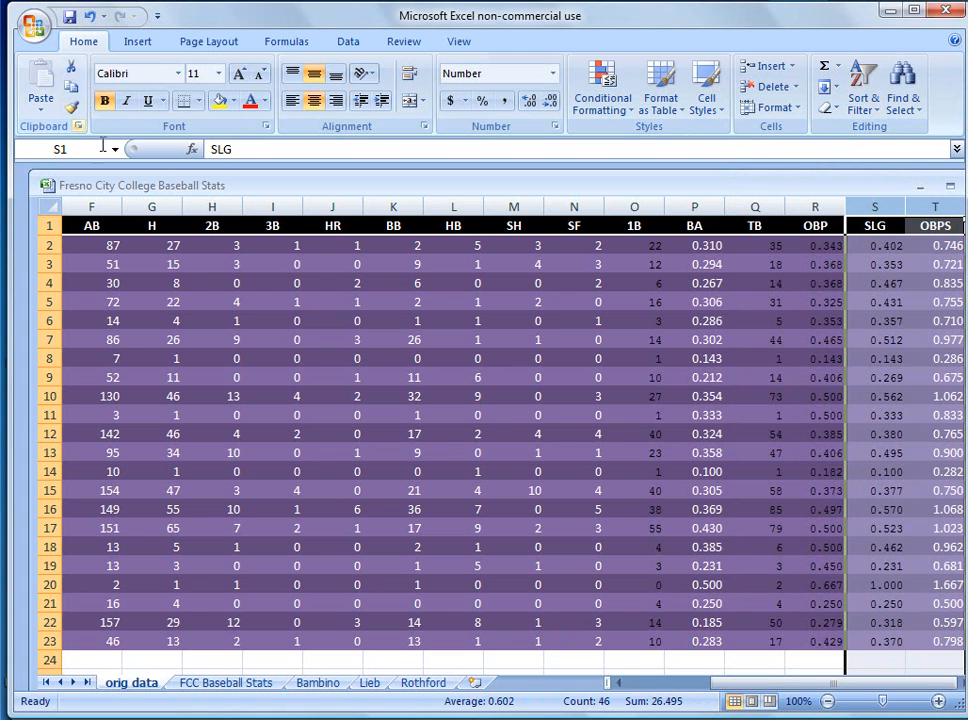
click(30, 35)
click(73, 149)
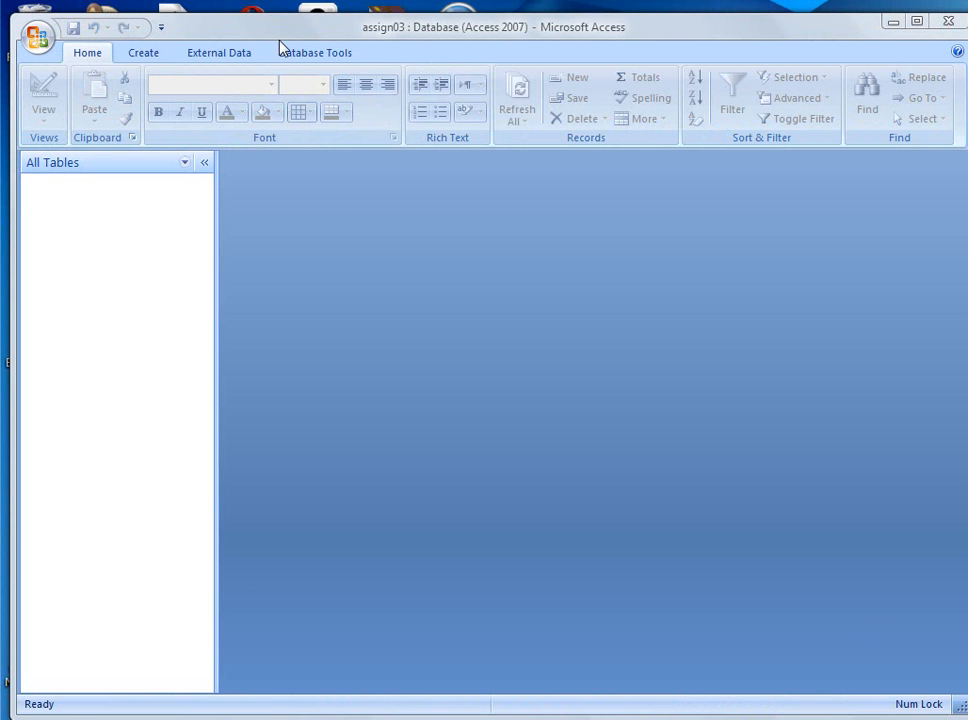
Start importing the Fresno City College Baseball Stats.xlsx workbook into a new table in the current database.
click(220, 55)
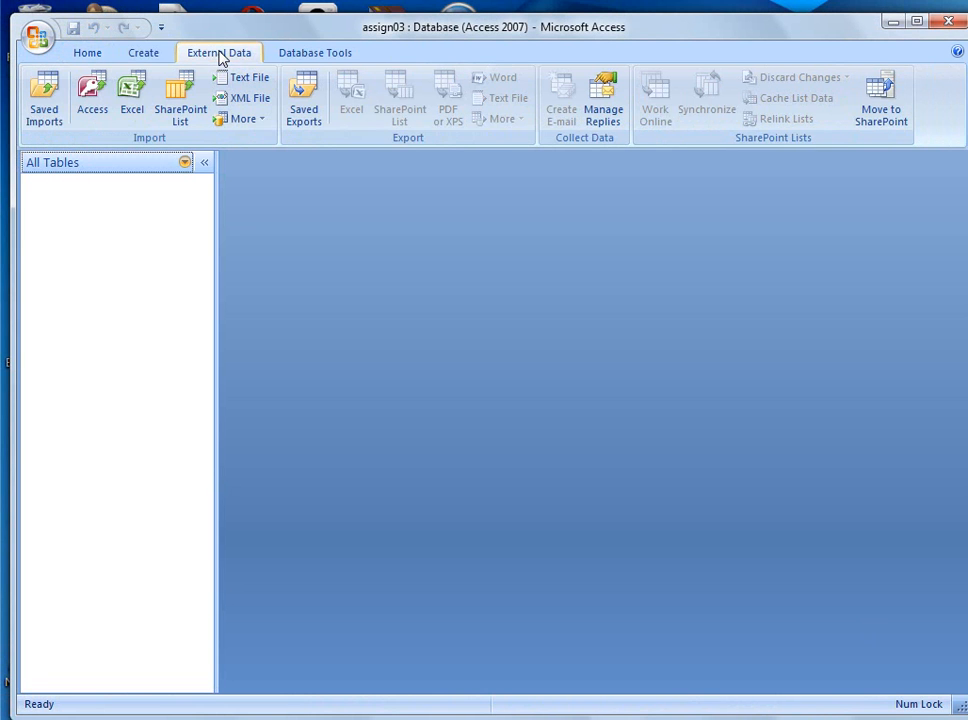
click(131, 97)
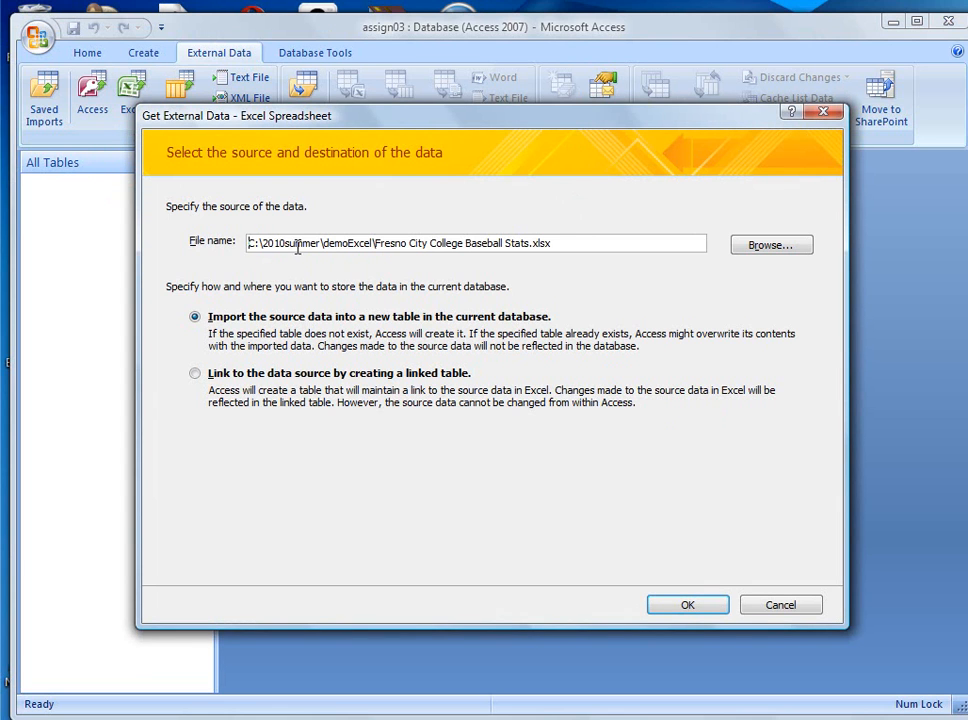
click(195, 374)
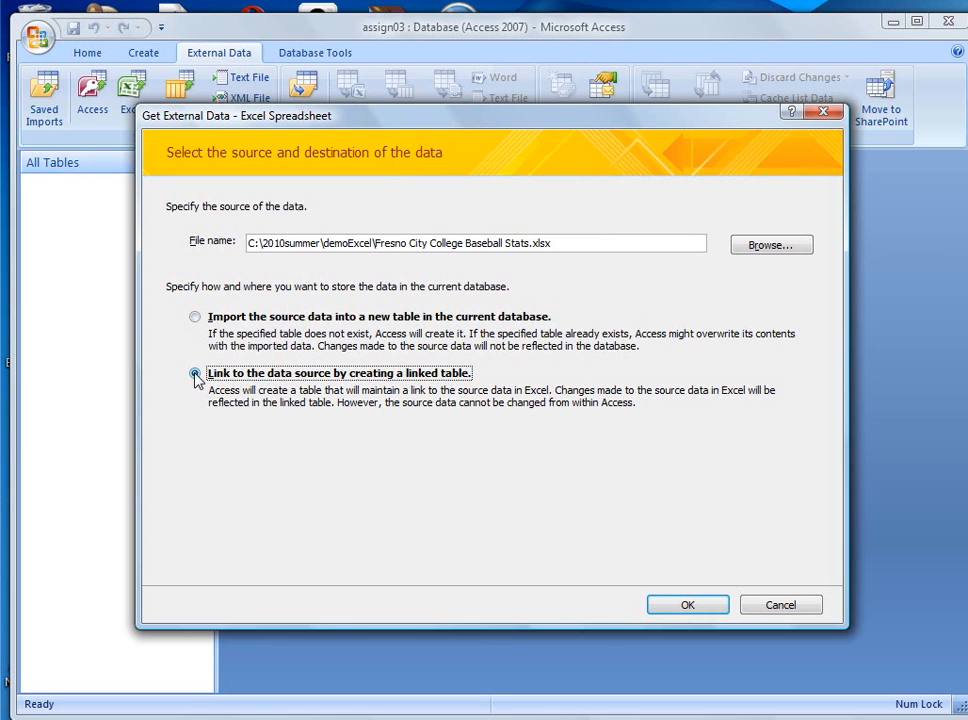
click(197, 318)
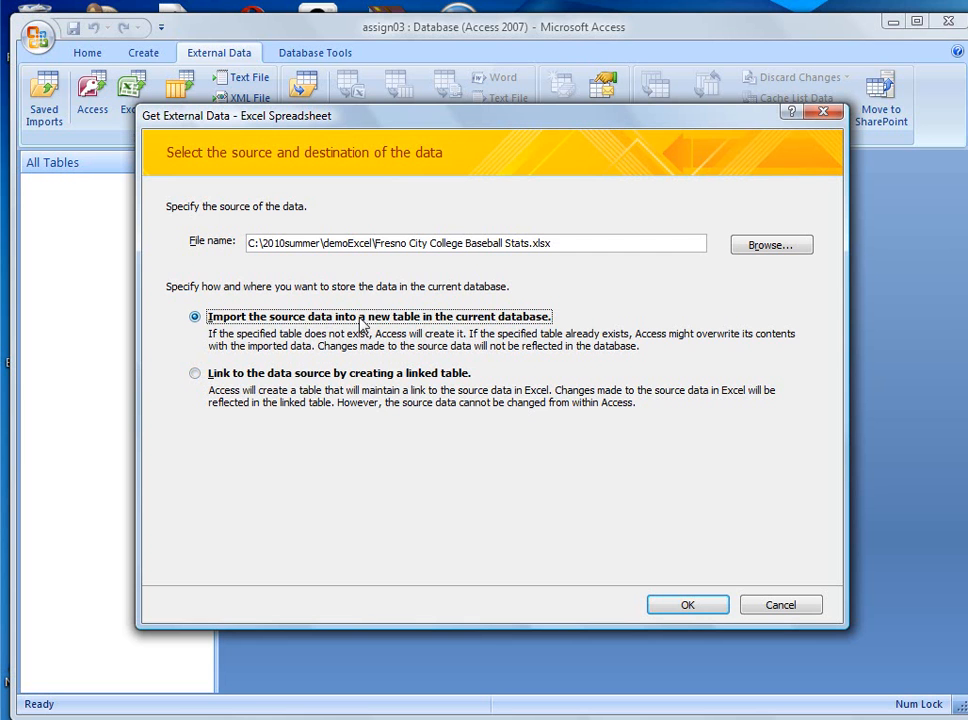
click(686, 606)
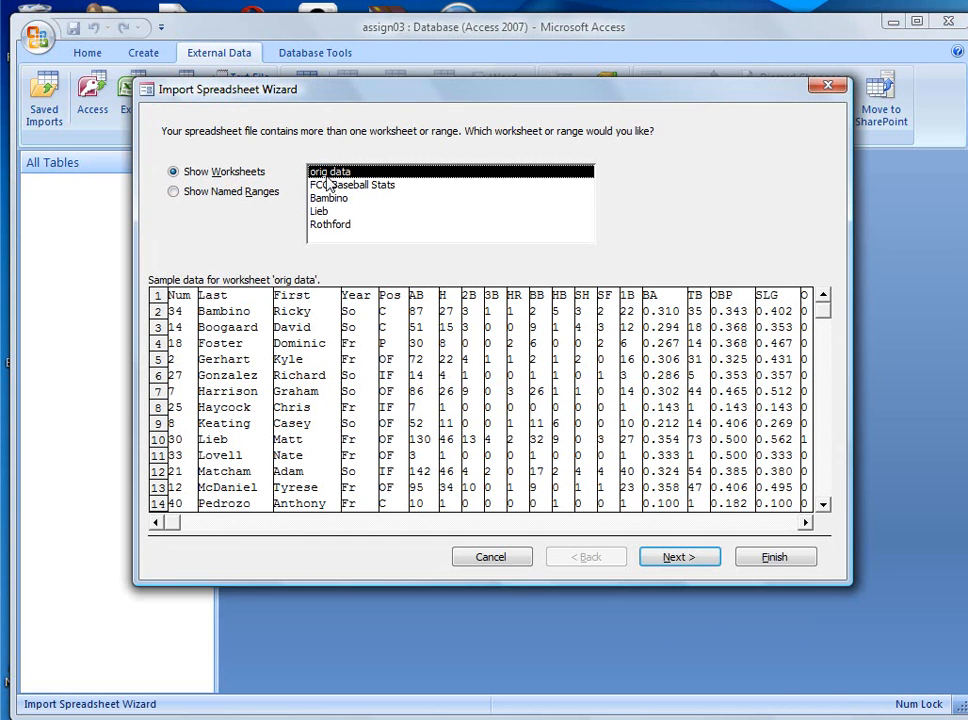
Preview the workbook's worksheets and choose orig data as the sheet to import.
click(331, 185)
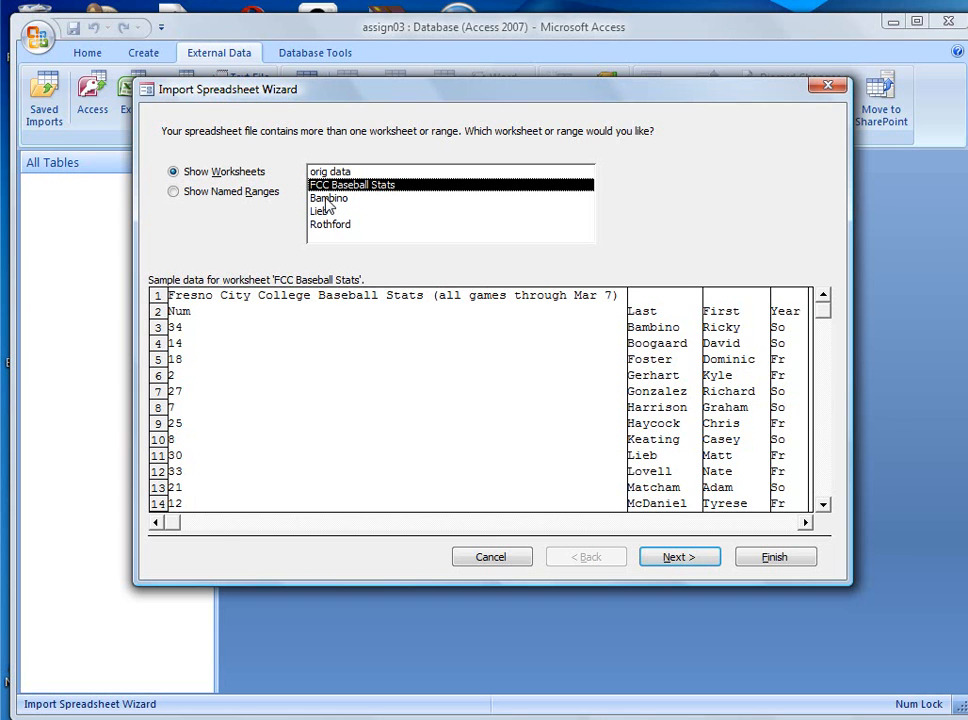
click(328, 199)
click(322, 212)
click(326, 225)
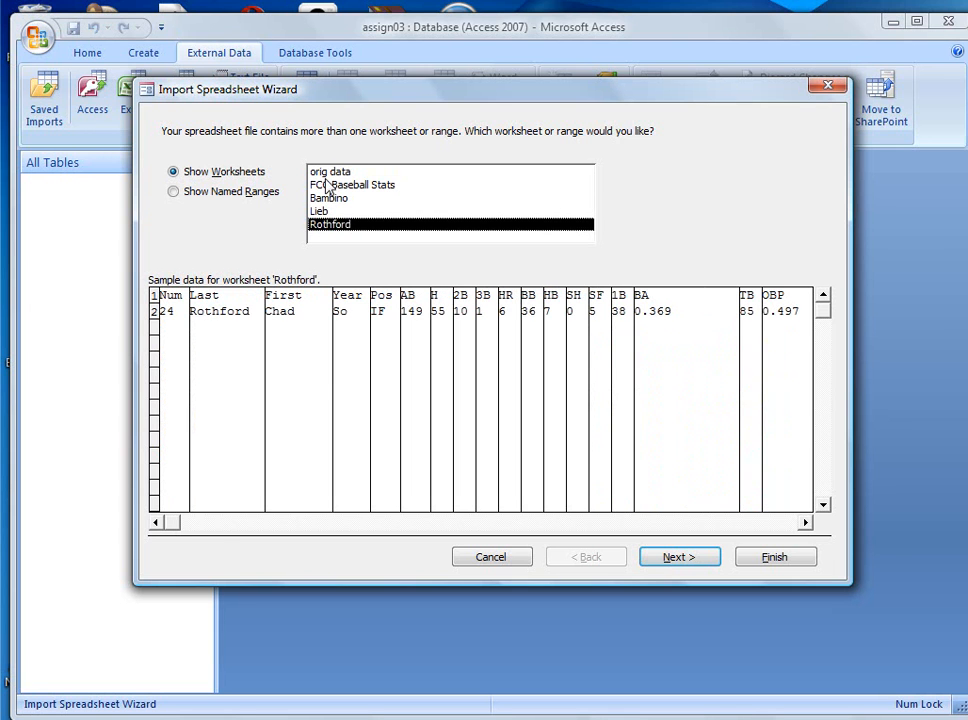
click(327, 173)
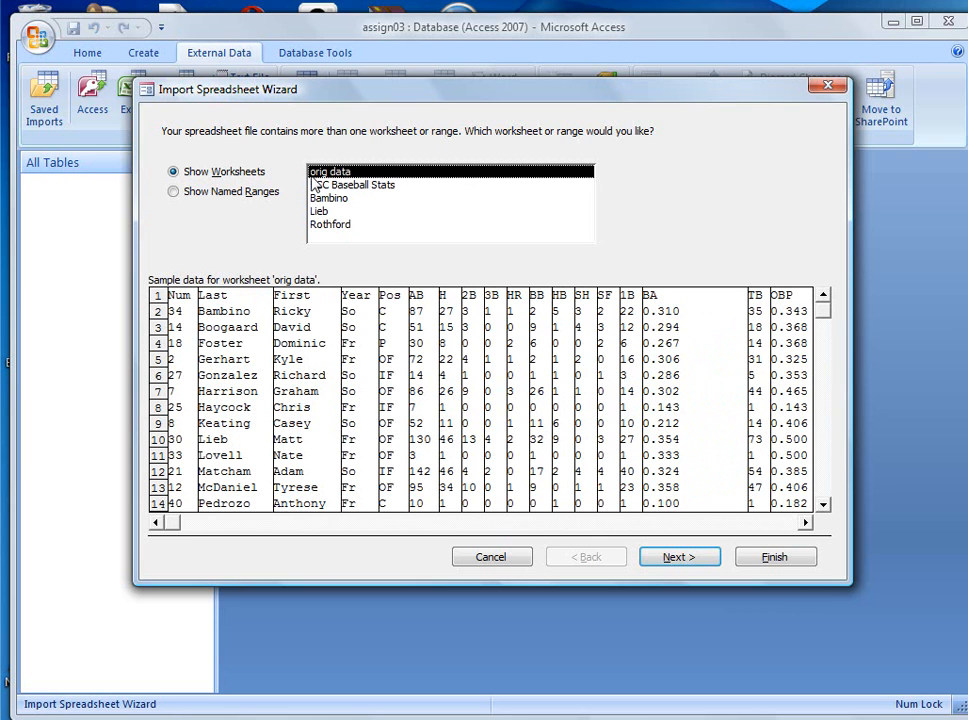
click(795, 522)
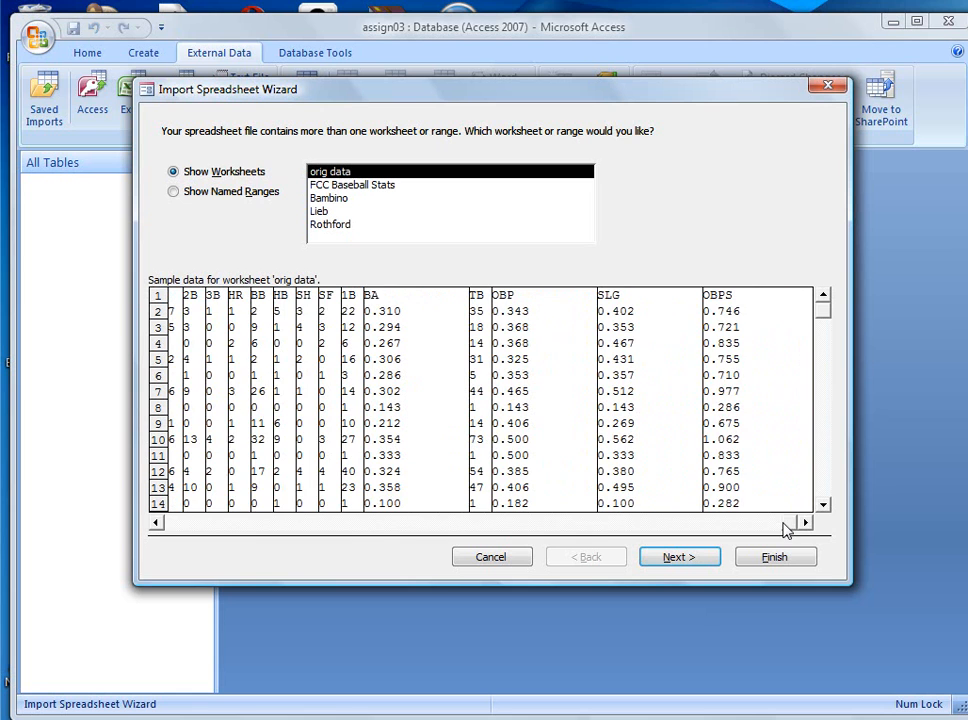
click(166, 522)
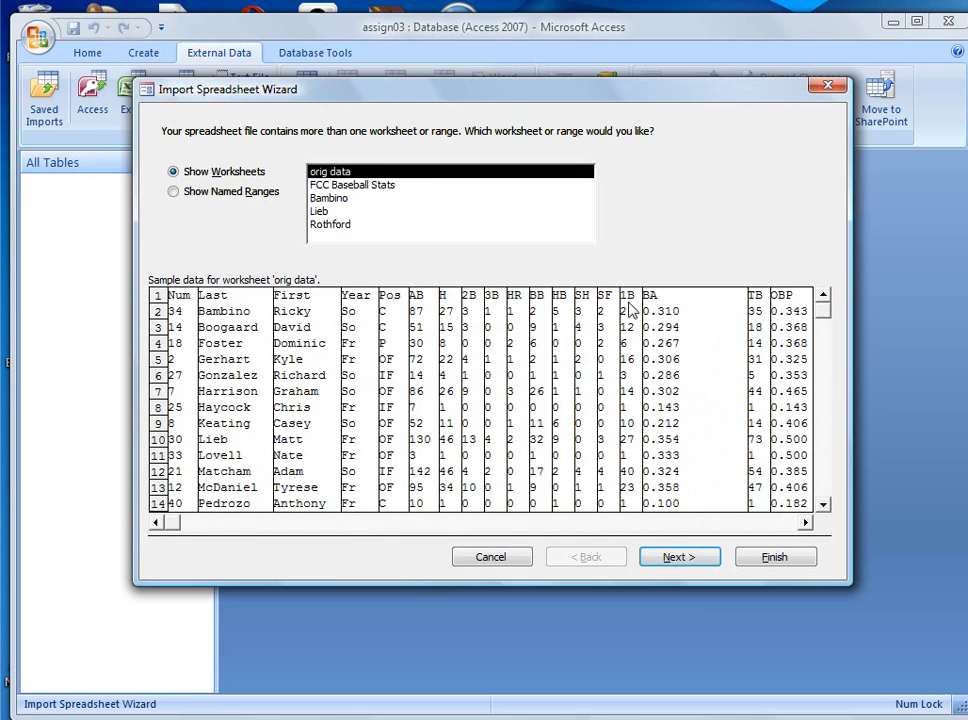
click(677, 559)
drag(677, 94, 687, 123)
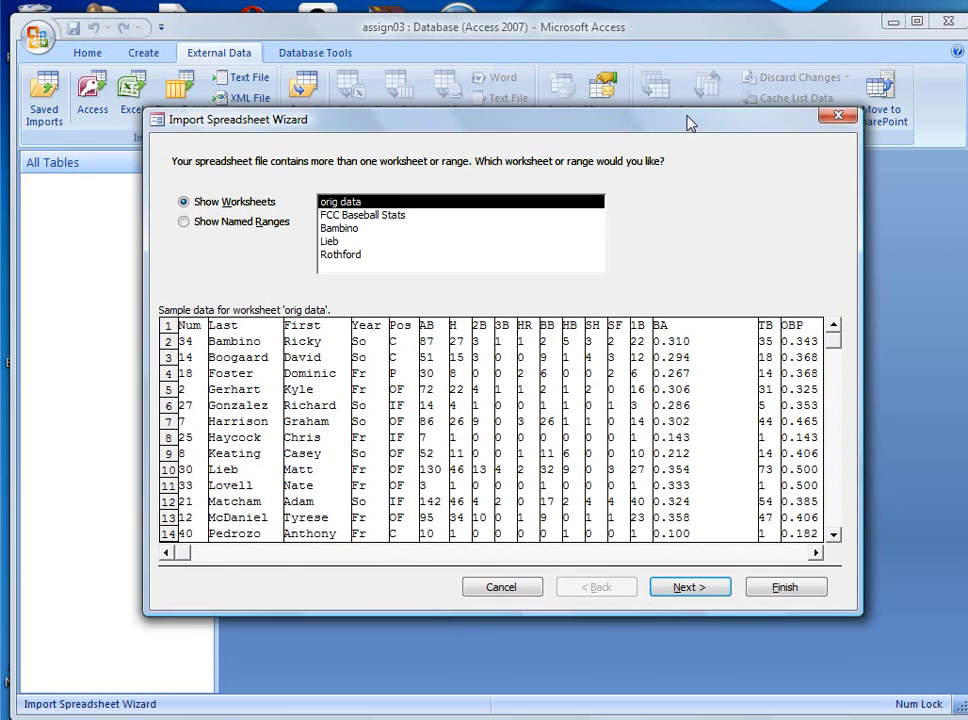
click(700, 592)
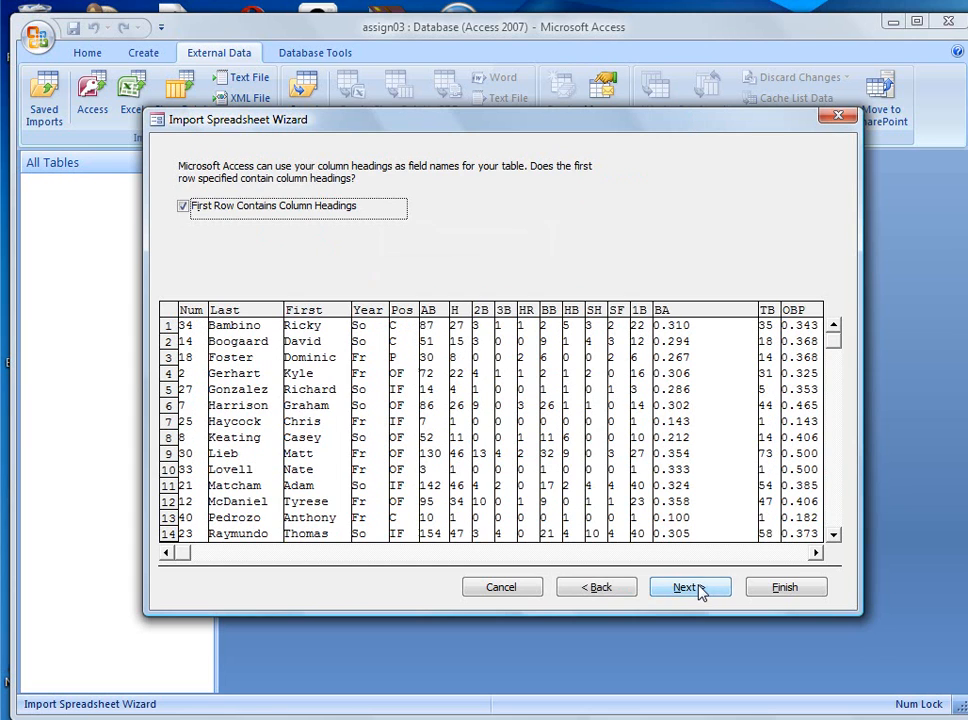
Use the first row as column headings for the imported table and continue to the field options.
click(184, 209)
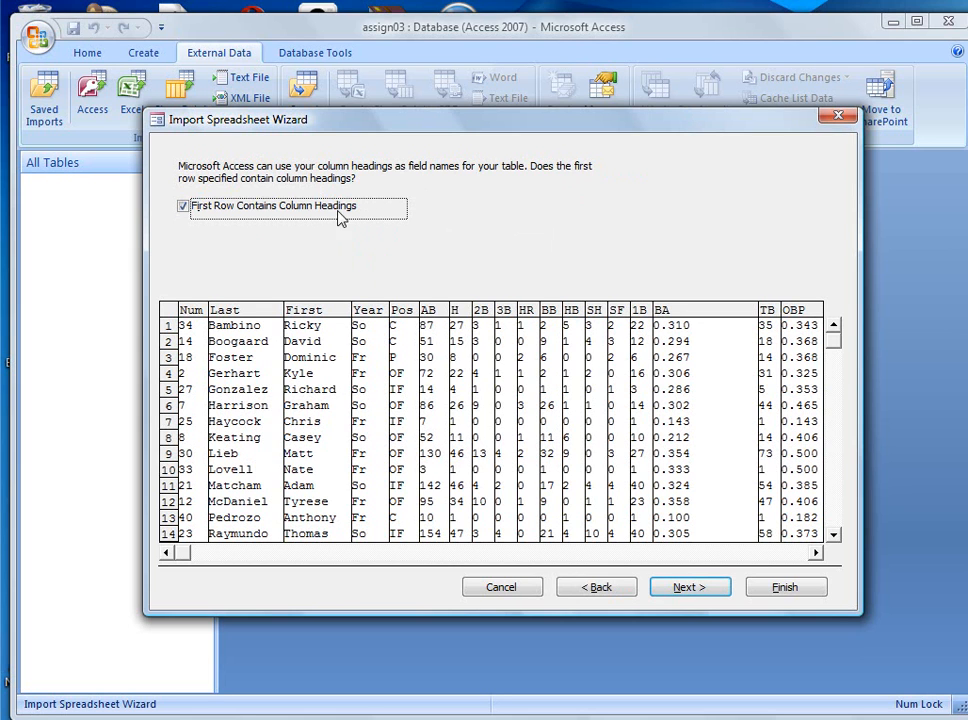
click(185, 209)
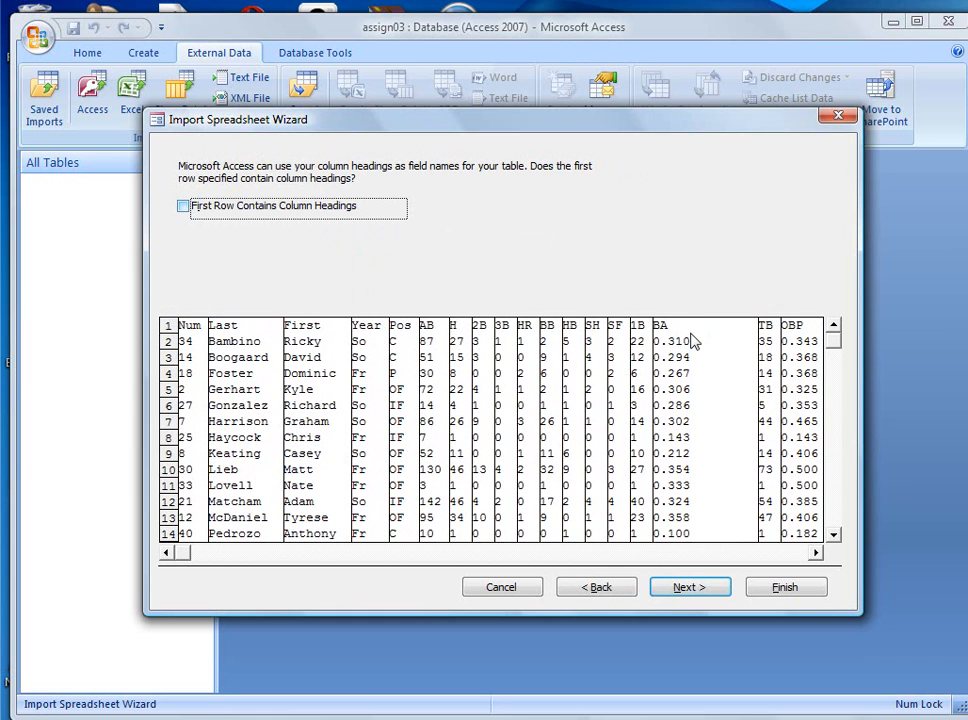
click(183, 206)
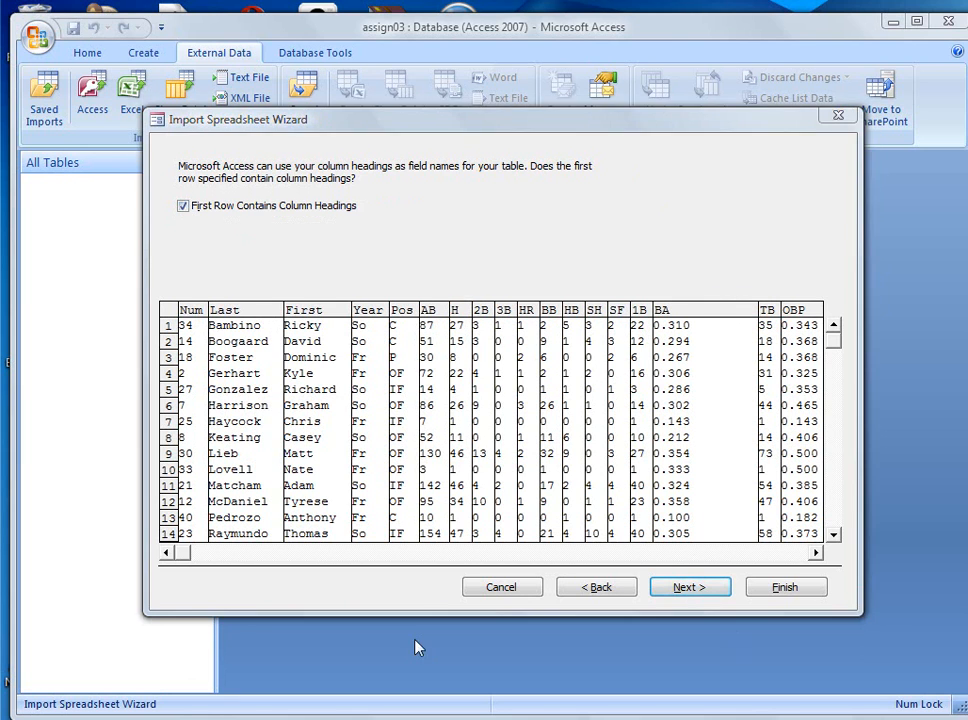
click(697, 590)
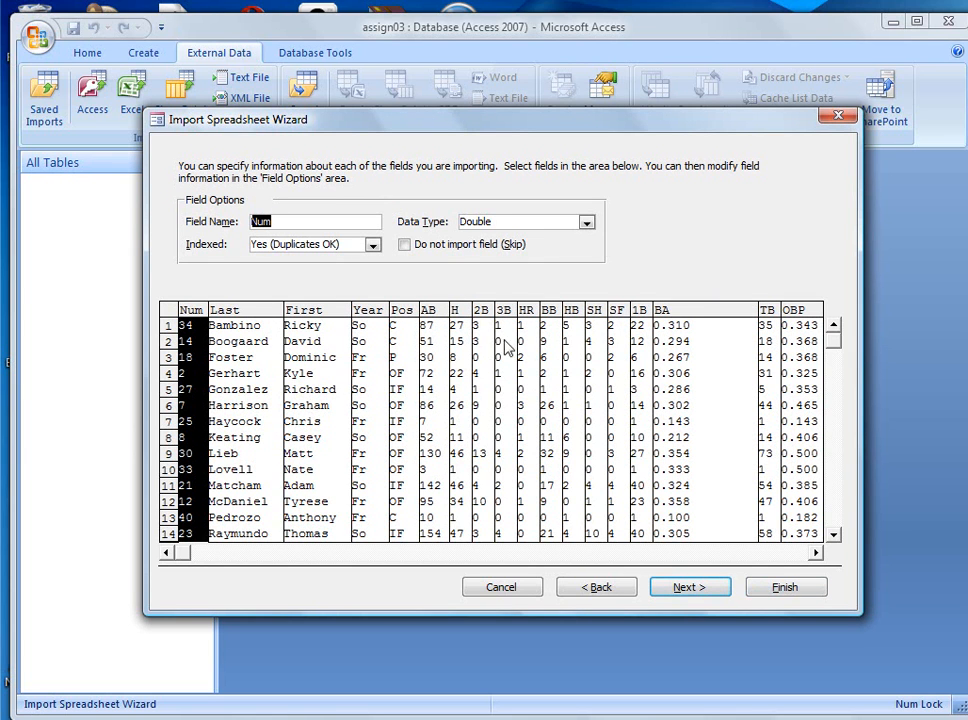
Set the Num field's data type to Integer and check the types of the Last and BA fields.
click(587, 222)
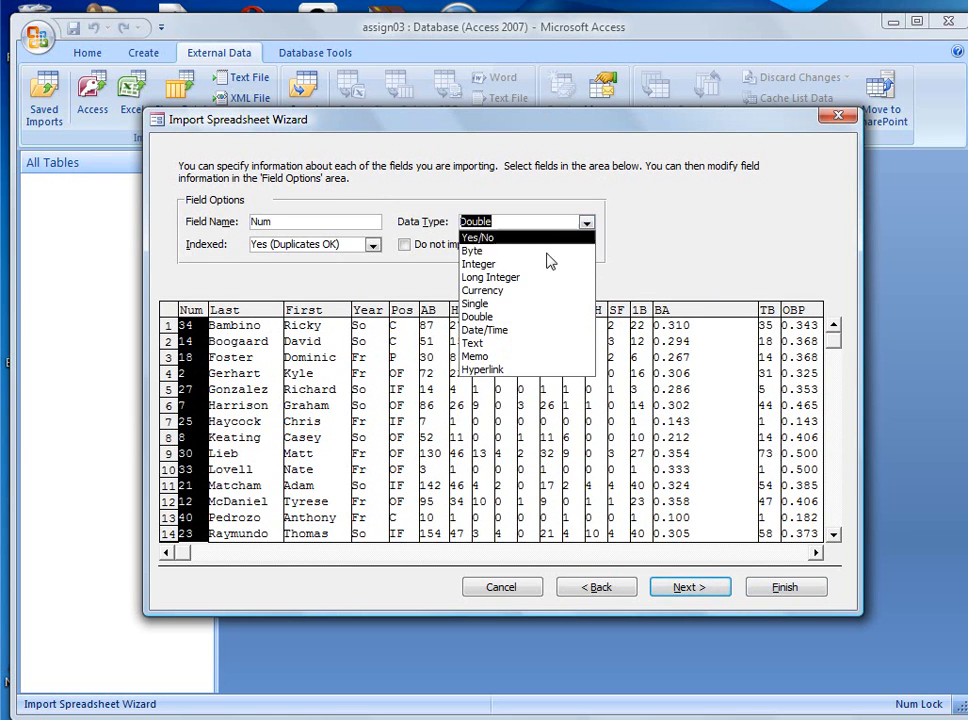
click(555, 263)
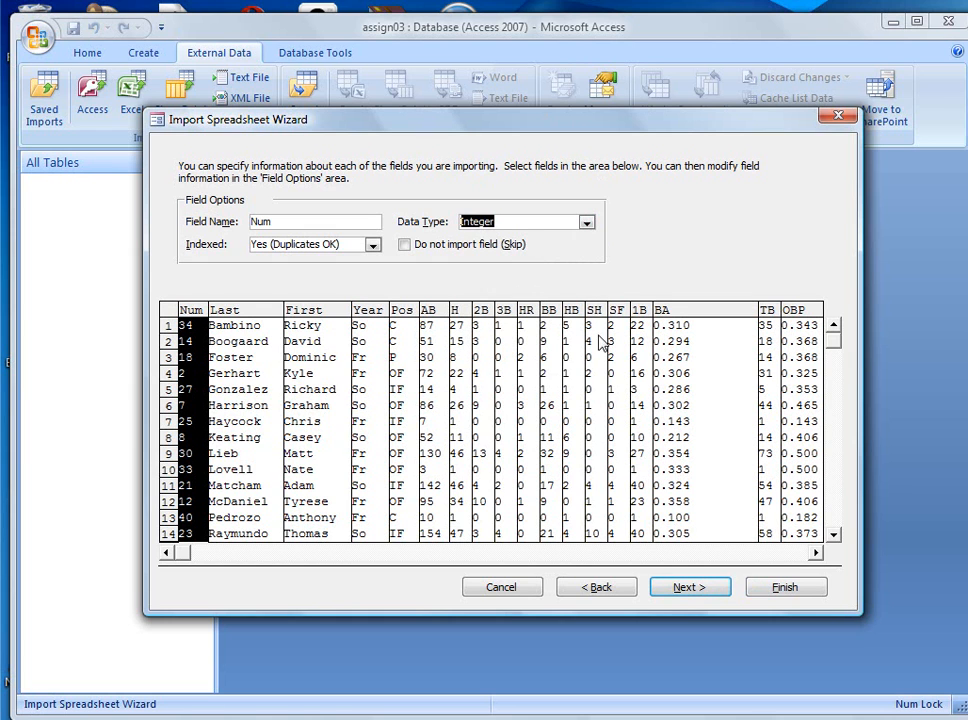
click(240, 312)
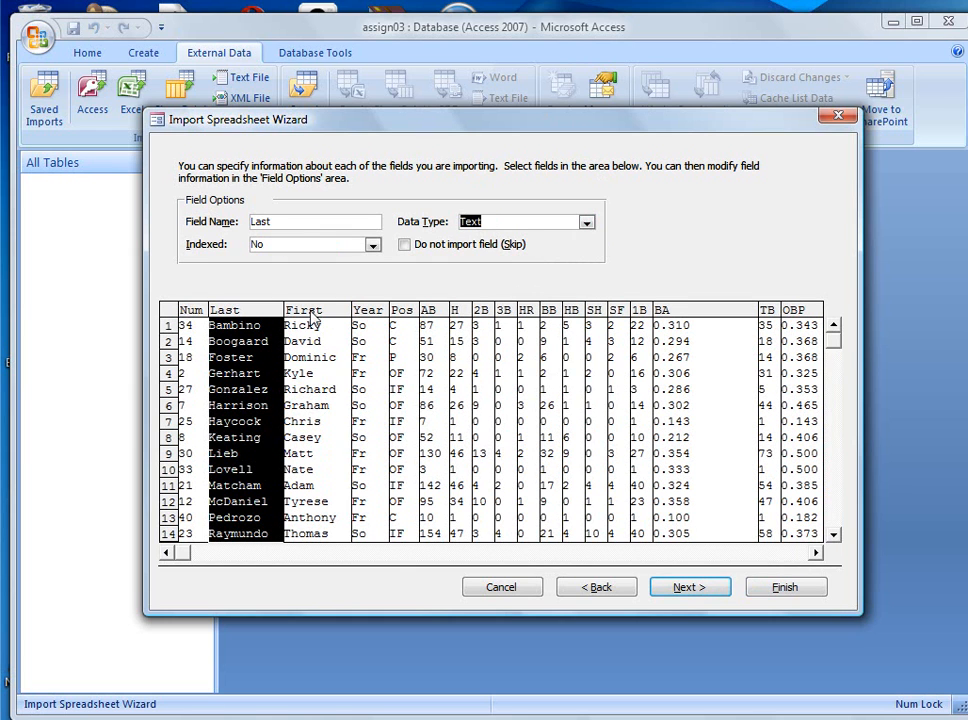
click(709, 318)
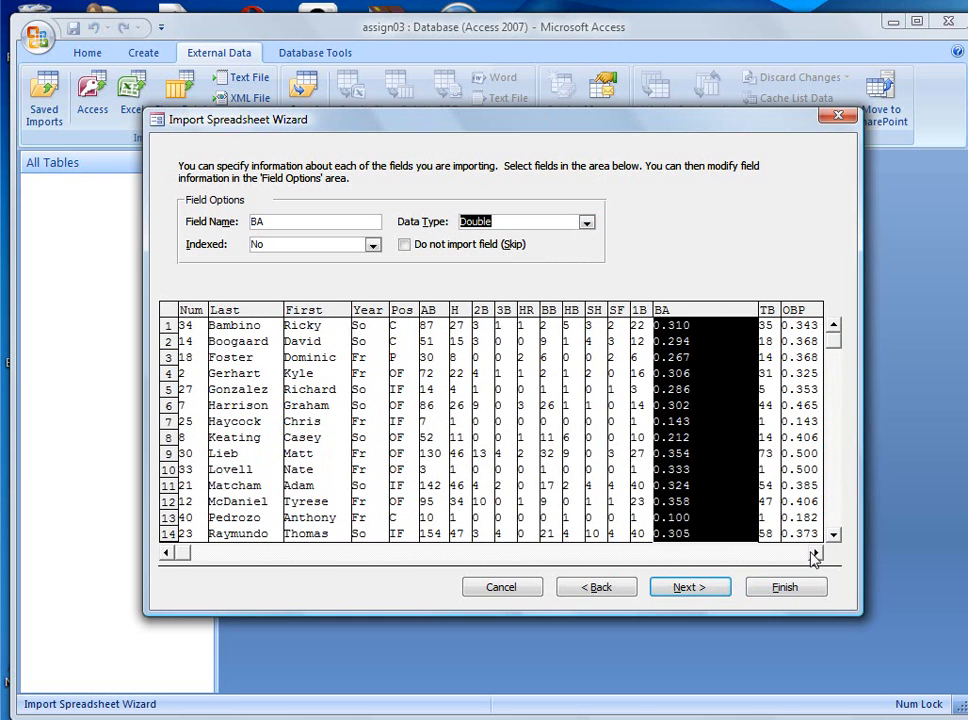
Set the TB field's data type to Integer, check the OBP field and continue to the primary key options.
click(768, 314)
click(586, 222)
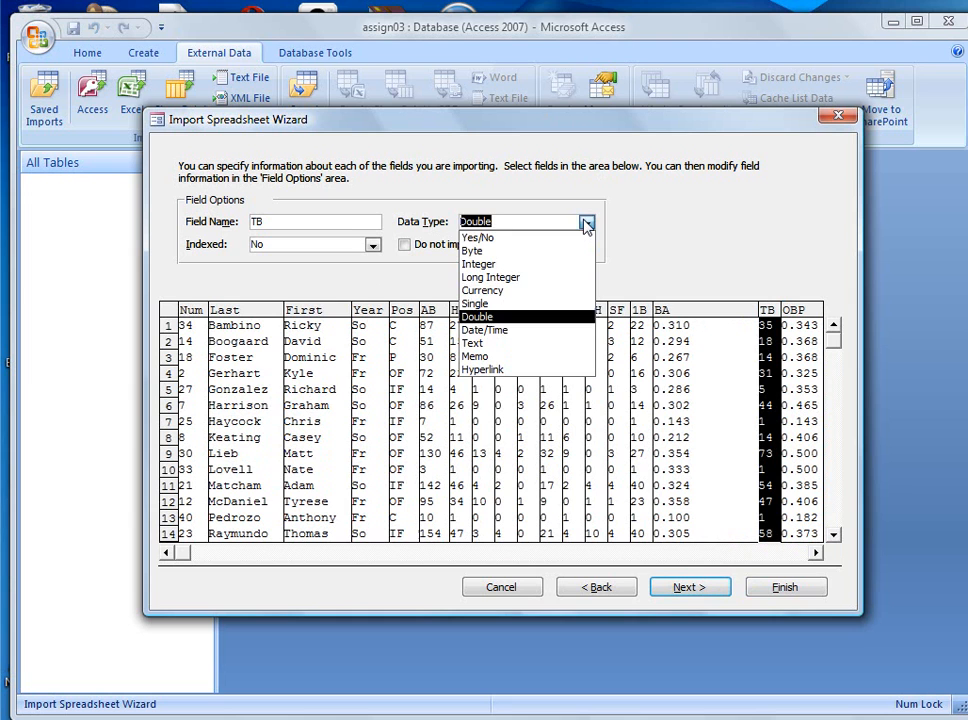
click(480, 264)
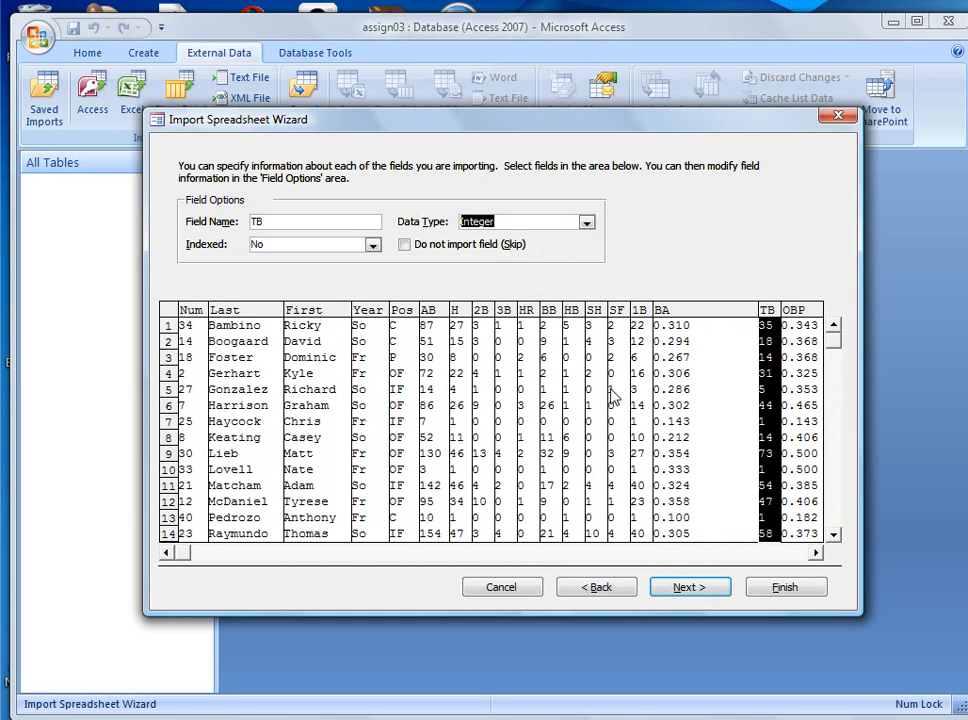
click(800, 555)
click(574, 320)
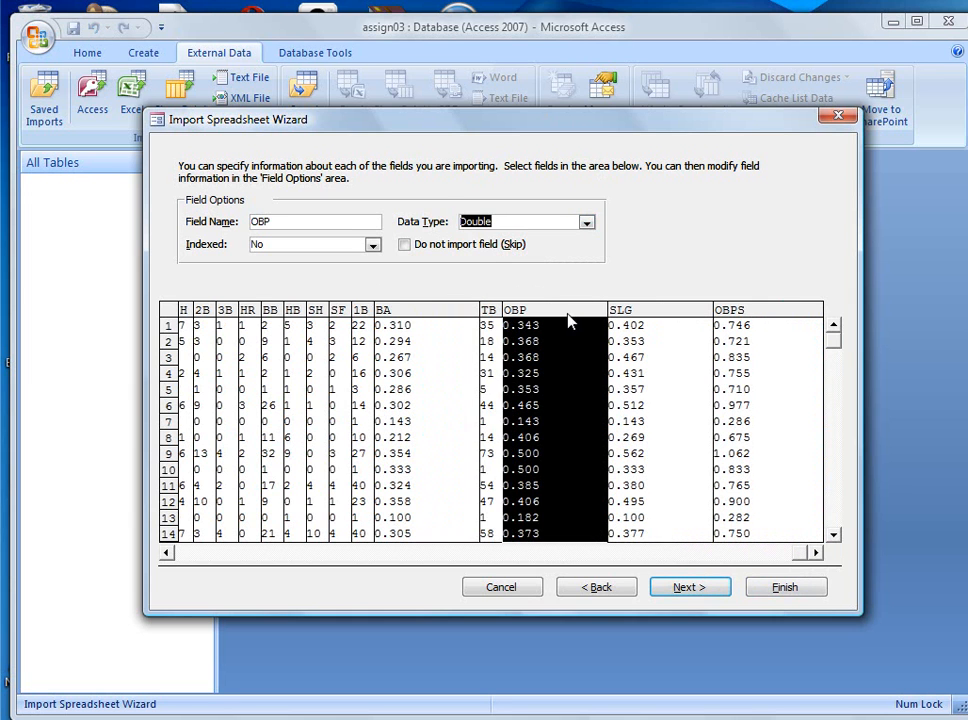
click(690, 590)
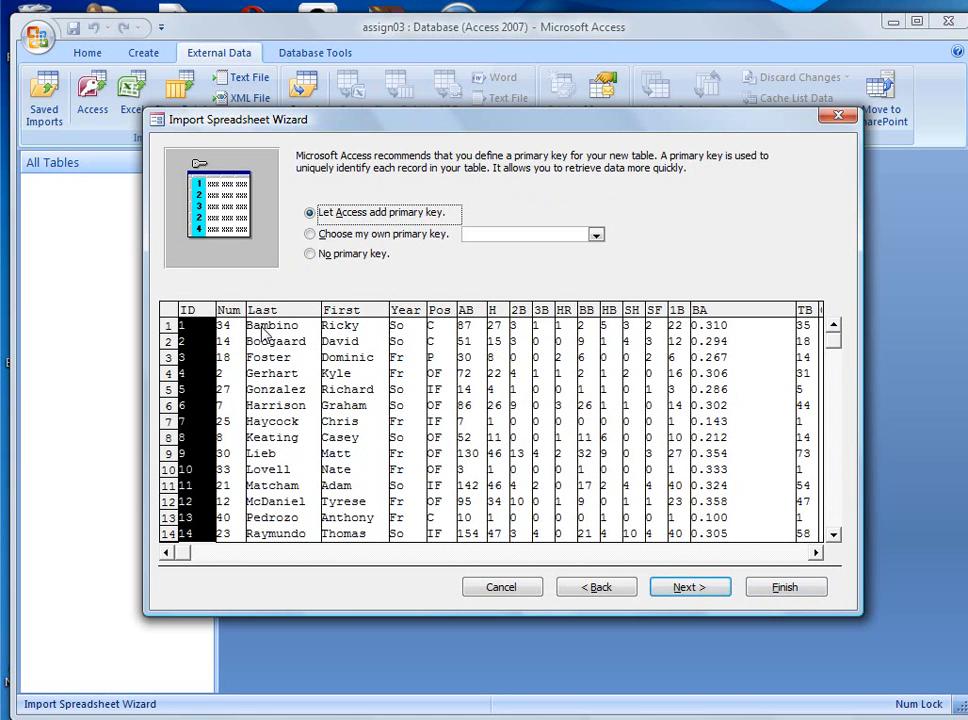
Choose Num as the primary key and import the data to a table named tblPlayers without saving the import steps.
click(311, 235)
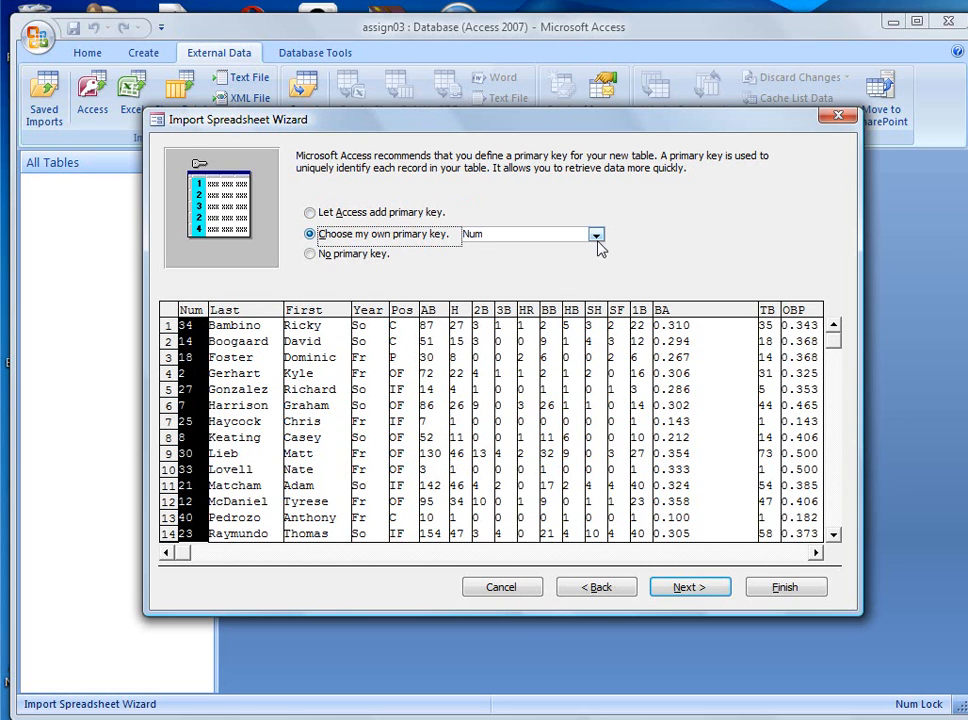
click(703, 590)
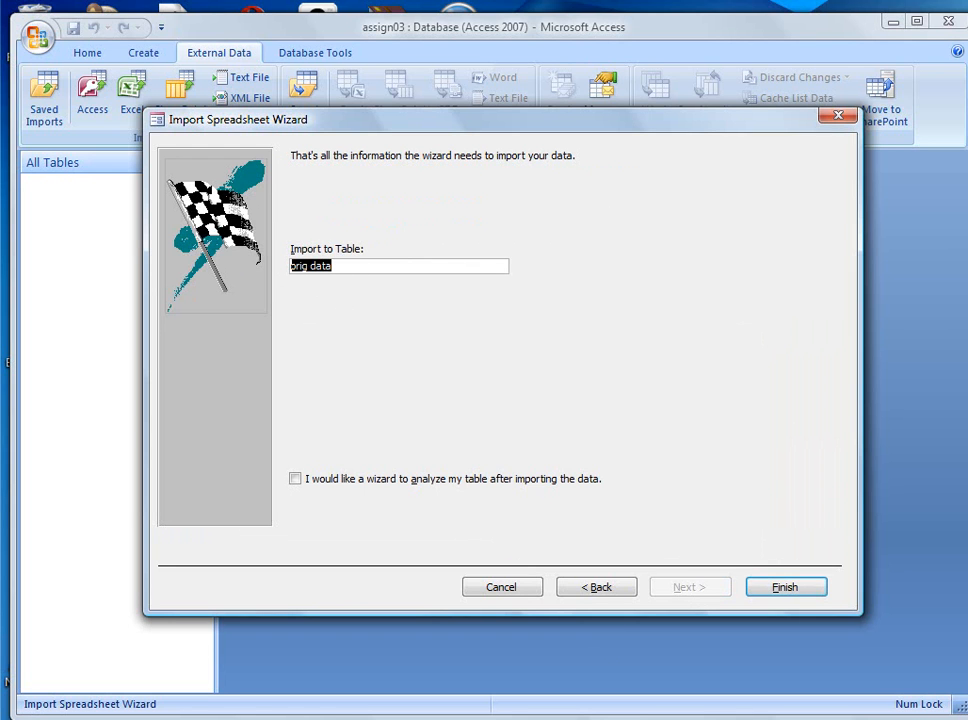
text(tblPlayers)
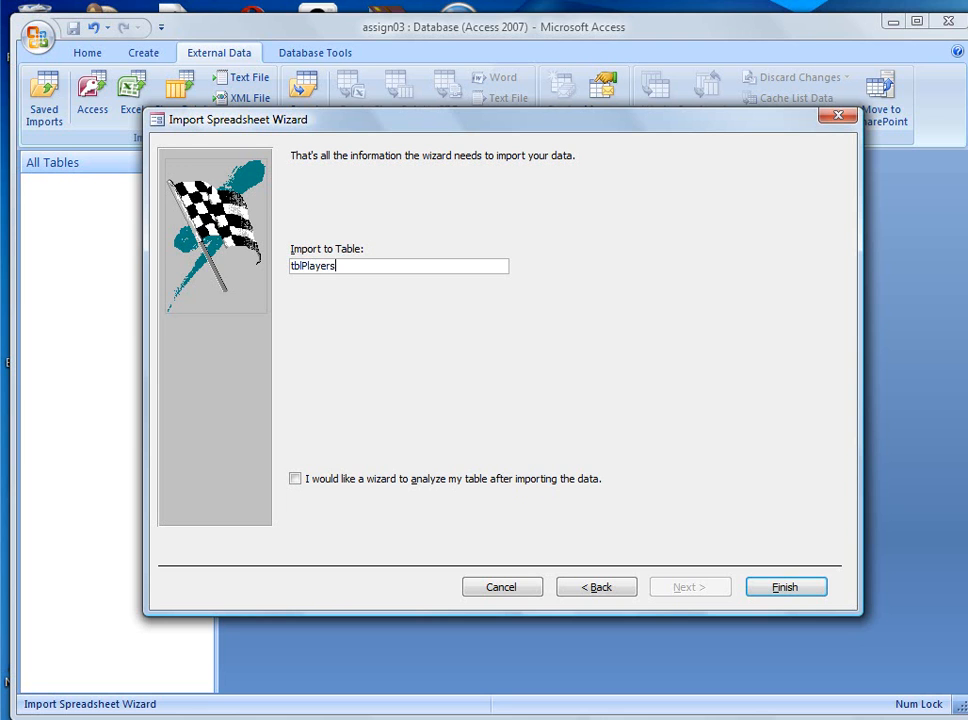
click(778, 588)
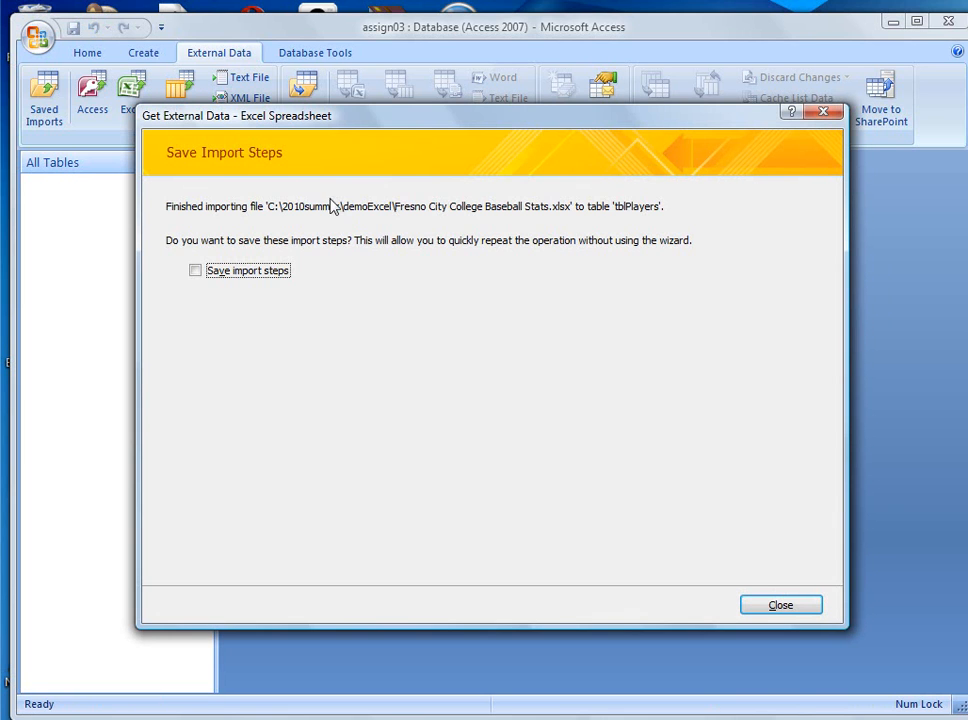
click(785, 610)
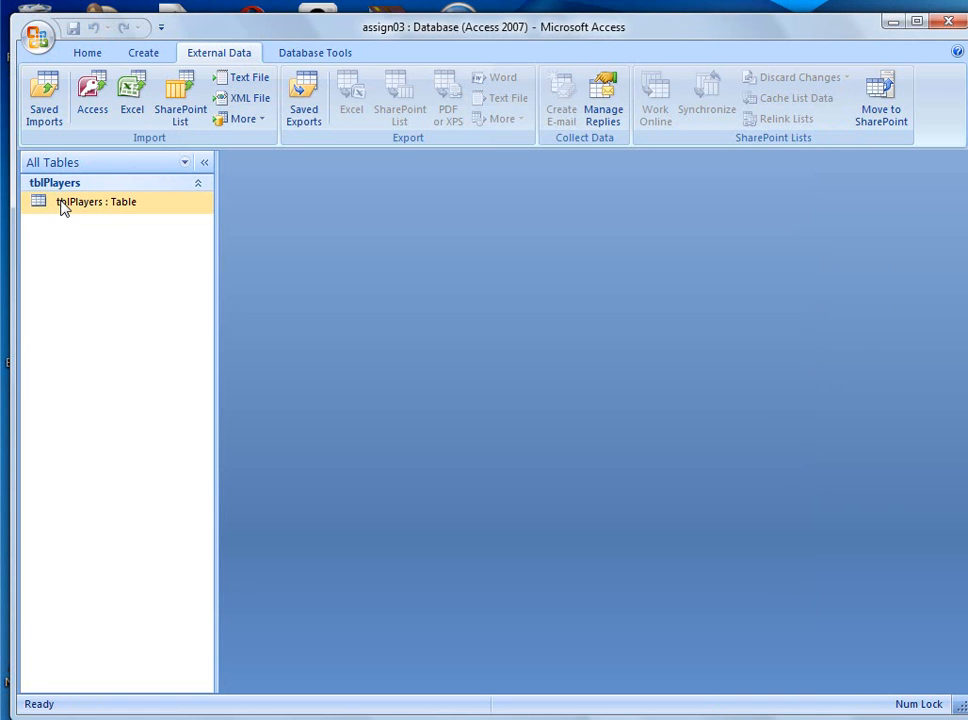
Open the tblPlayers table and close the Field Templates pane.
double_click(62, 204)
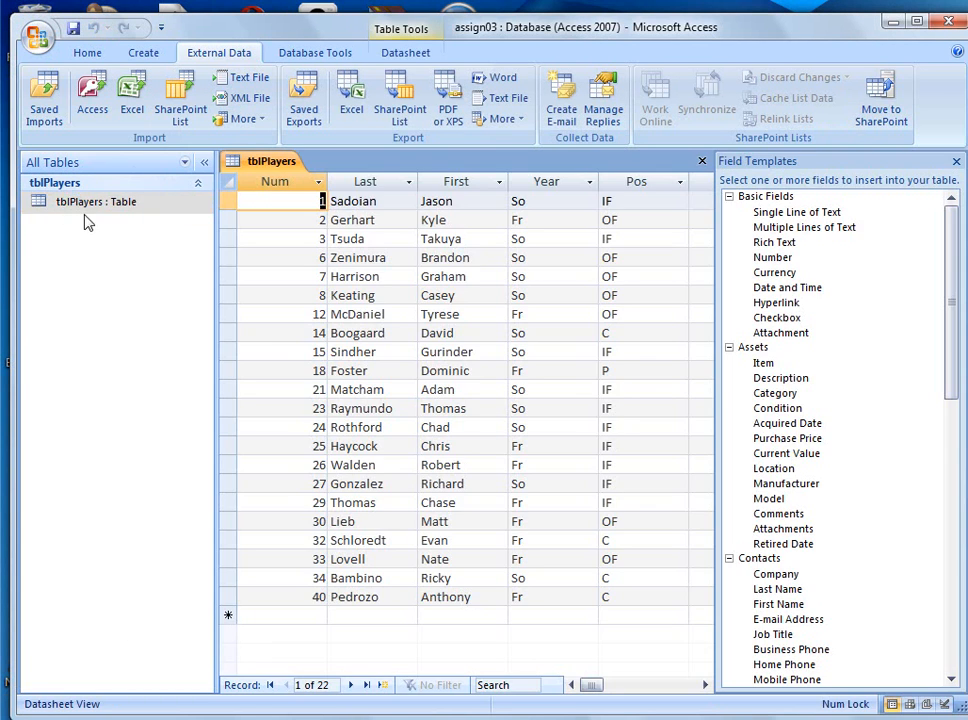
click(956, 162)
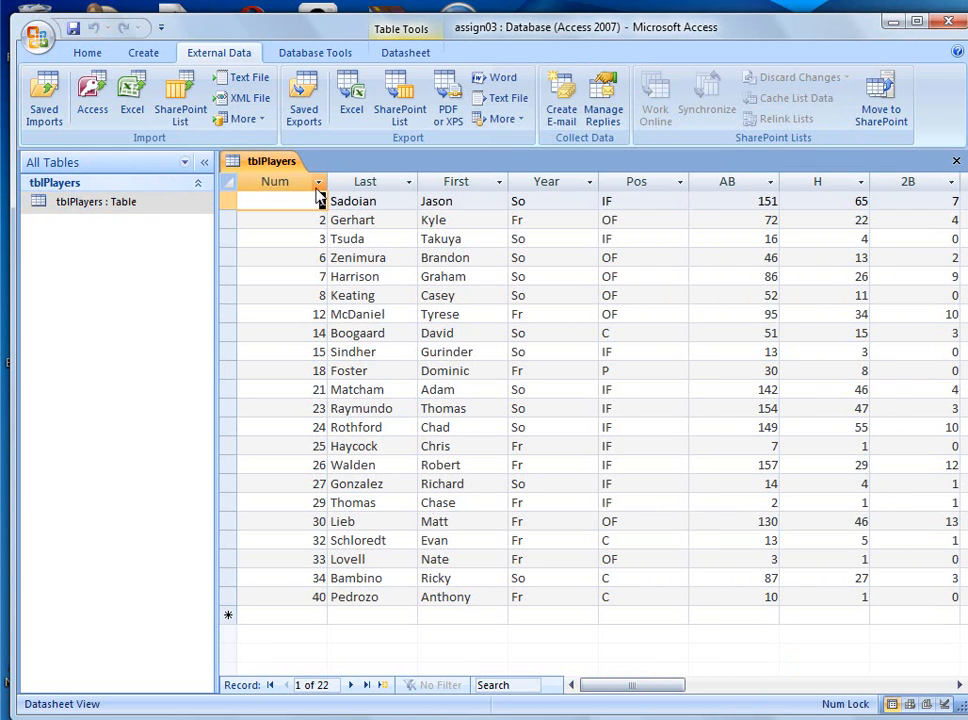
Switch tblPlayers to Design view and look over its fields and the Num field's data type.
click(40, 48)
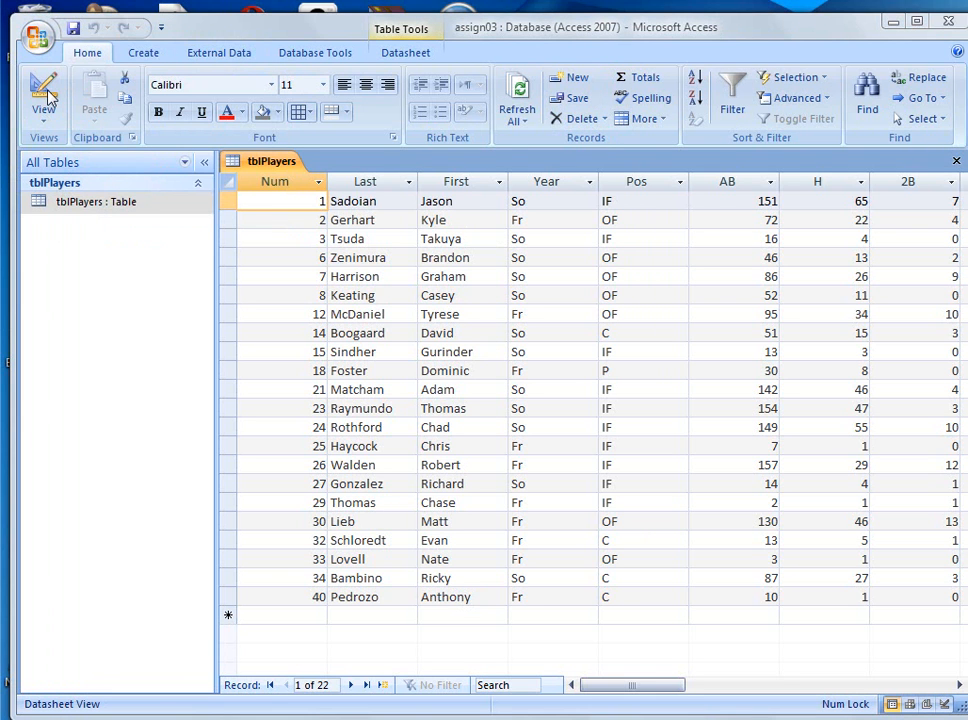
click(48, 91)
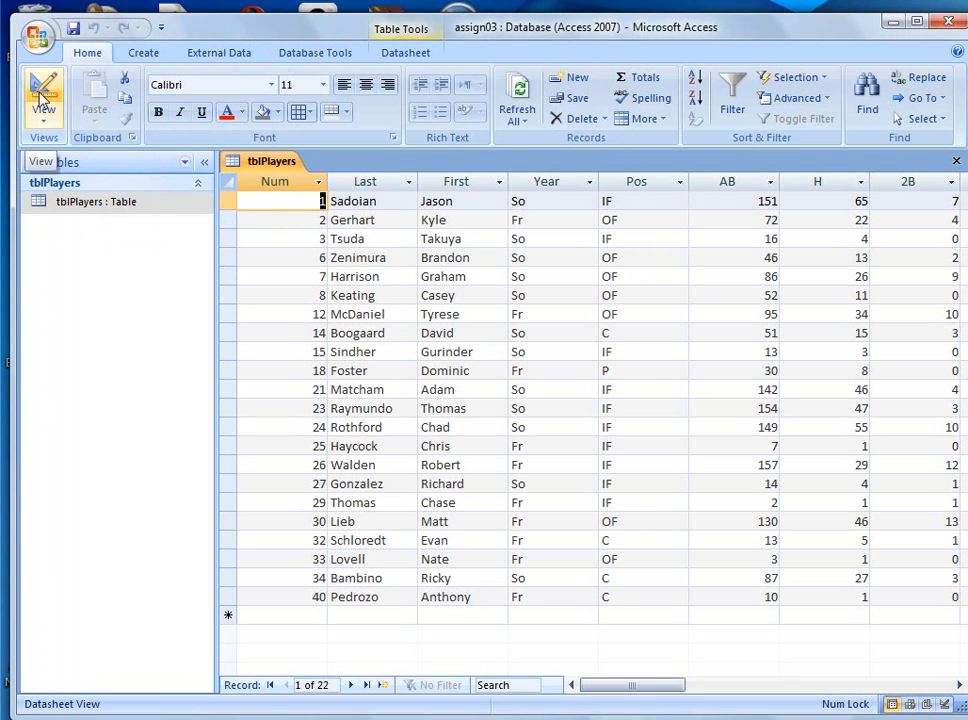
click(44, 92)
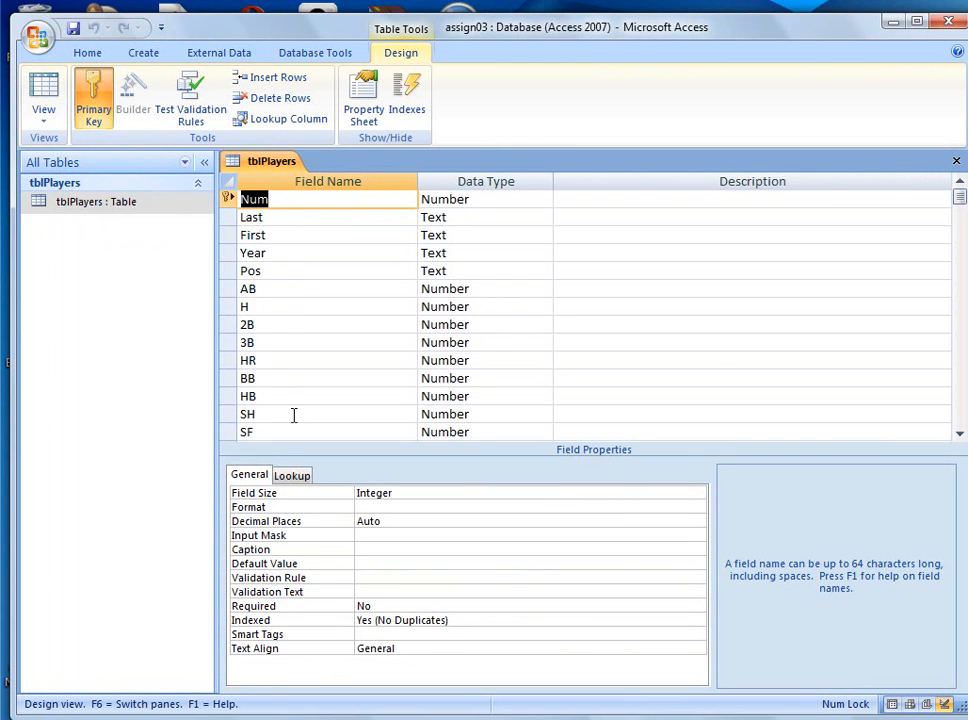
scroll(312, 359, down, 2)
scroll(312, 359, up, 2)
click(493, 199)
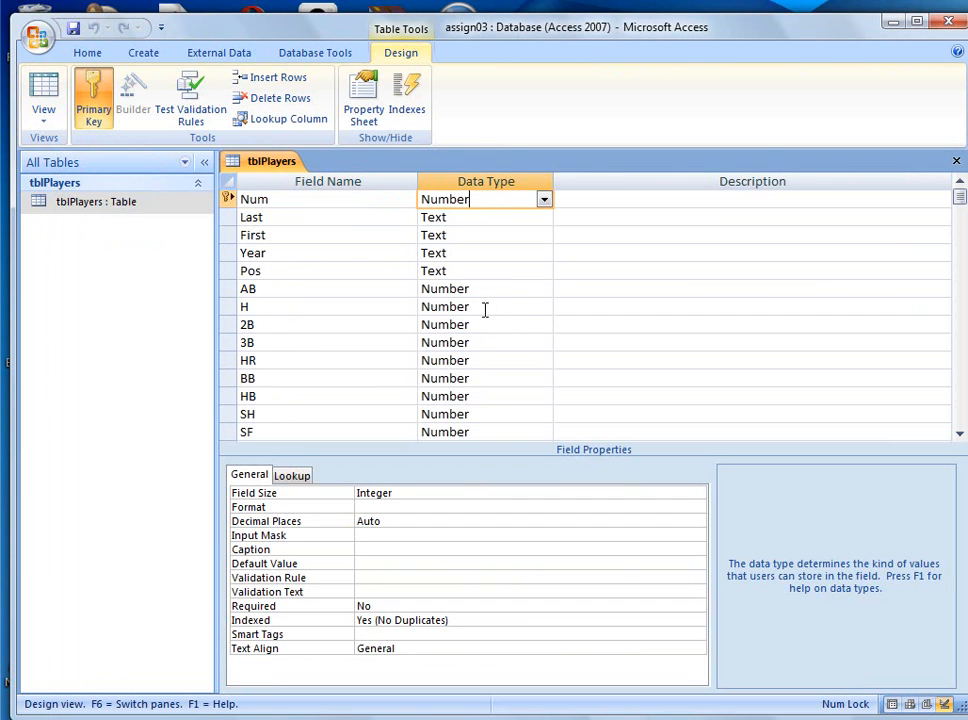
Check the Field Size properties of the Num, HB, OBP and TB fields in the tblPlayers design.
scroll(482, 324, down, 1)
scroll(477, 215, up, 1)
click(403, 493)
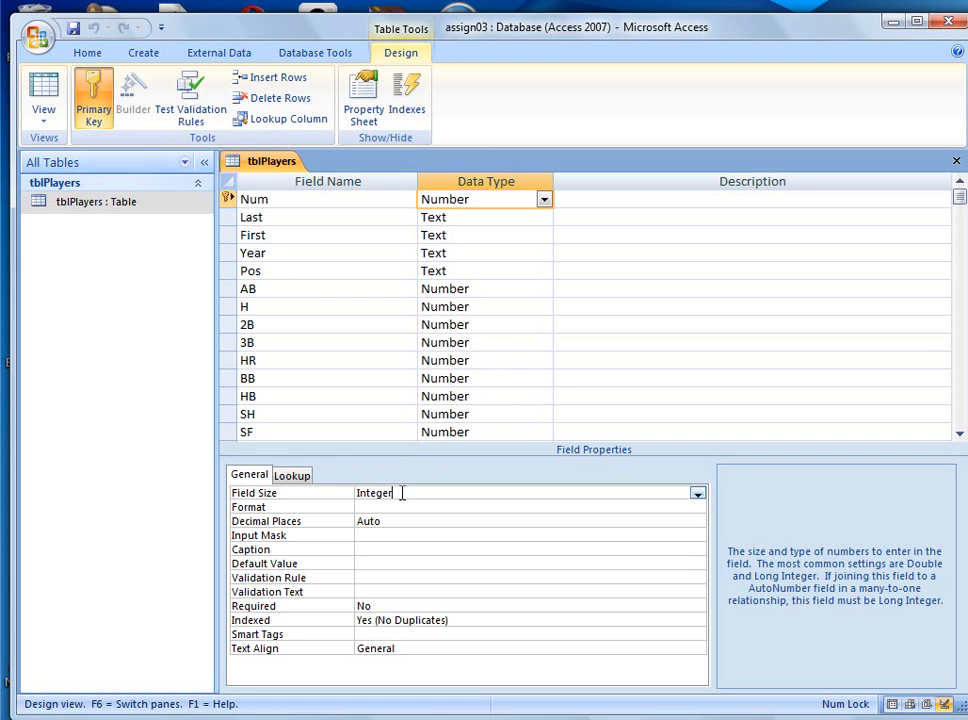
click(523, 396)
scroll(519, 400, down, 4)
click(458, 288)
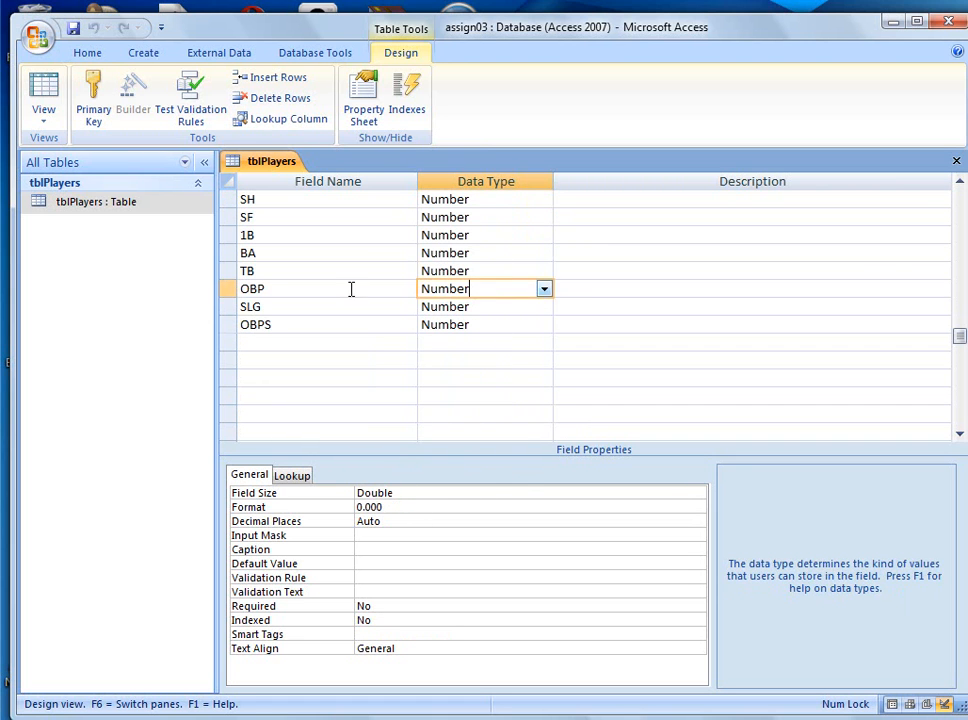
click(435, 494)
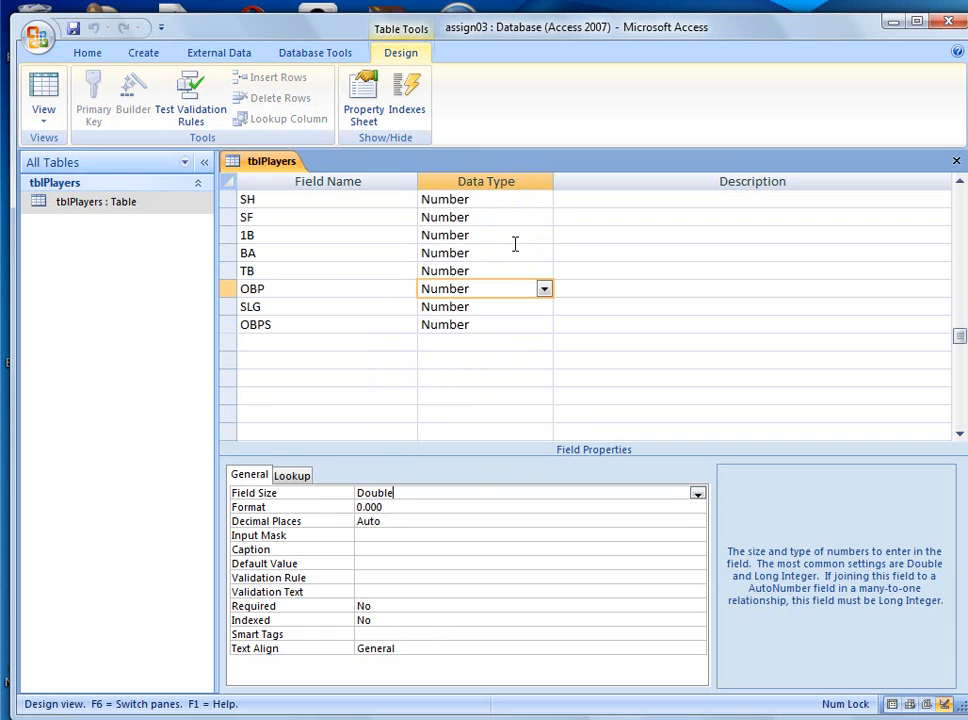
click(502, 272)
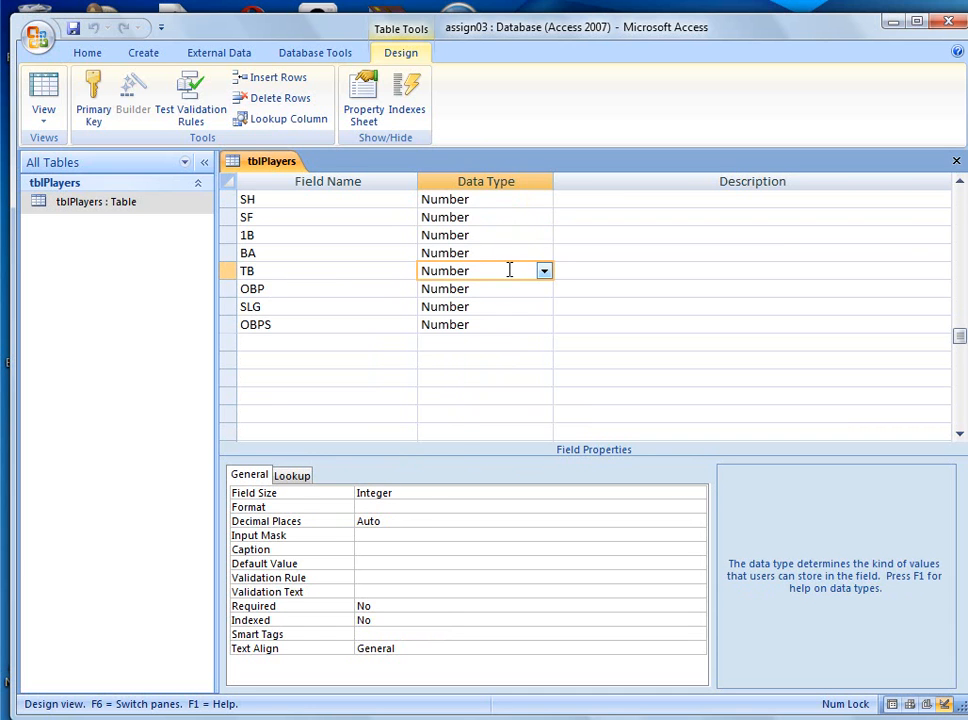
scroll(524, 355, up, 4)
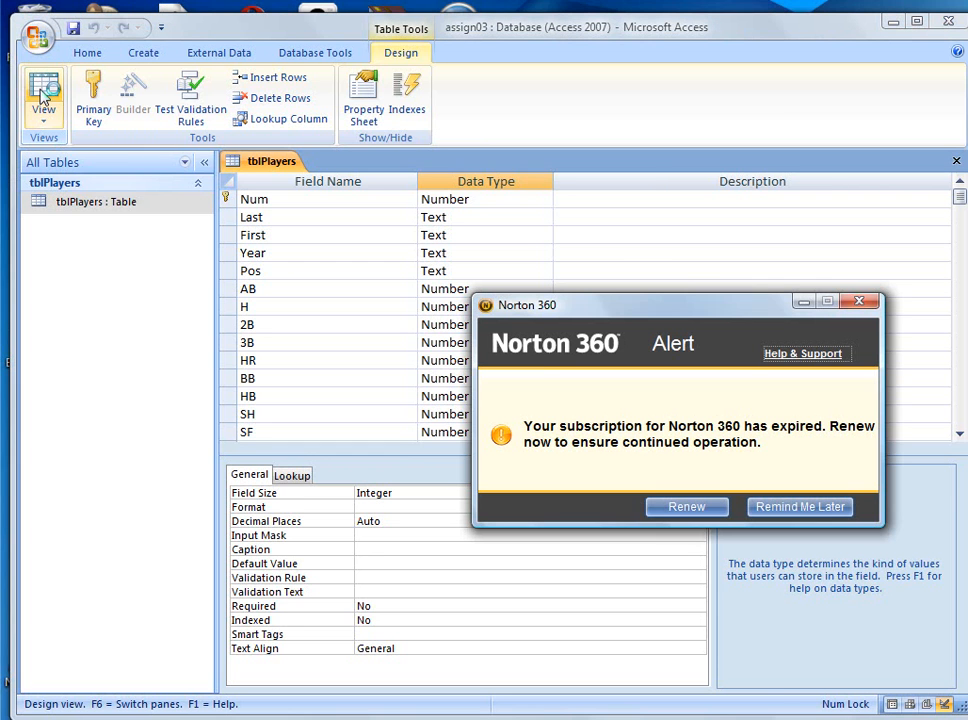
Postpone the Norton 360 subscription renewal alert to be reminded another time.
click(806, 510)
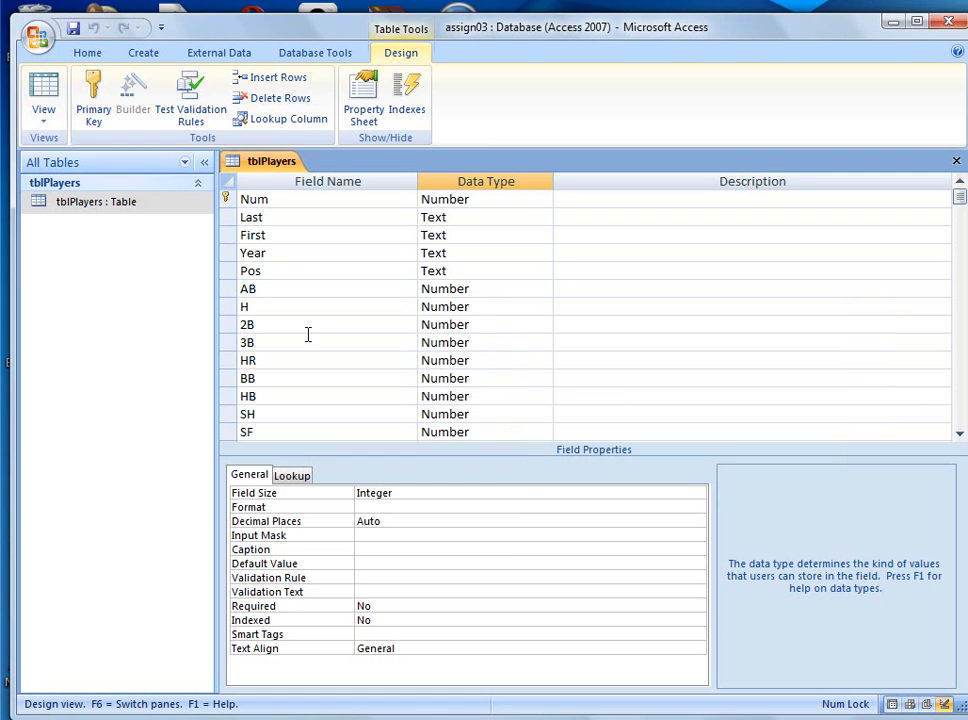